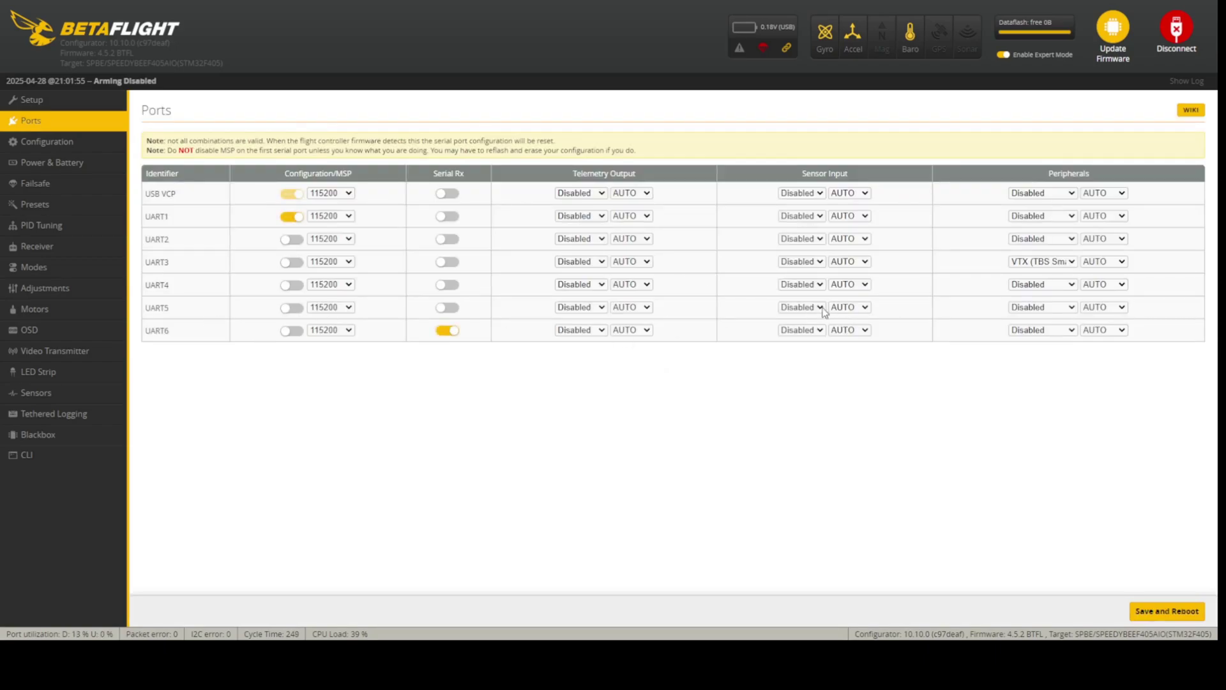
Assign GPS as the sensor input on UART5, save and reboot, and check the GPS feature in the configuration
{"action": "left_click", "coordinate": [808, 345]}
{"action": "left_click", "coordinate": [1168, 613]}
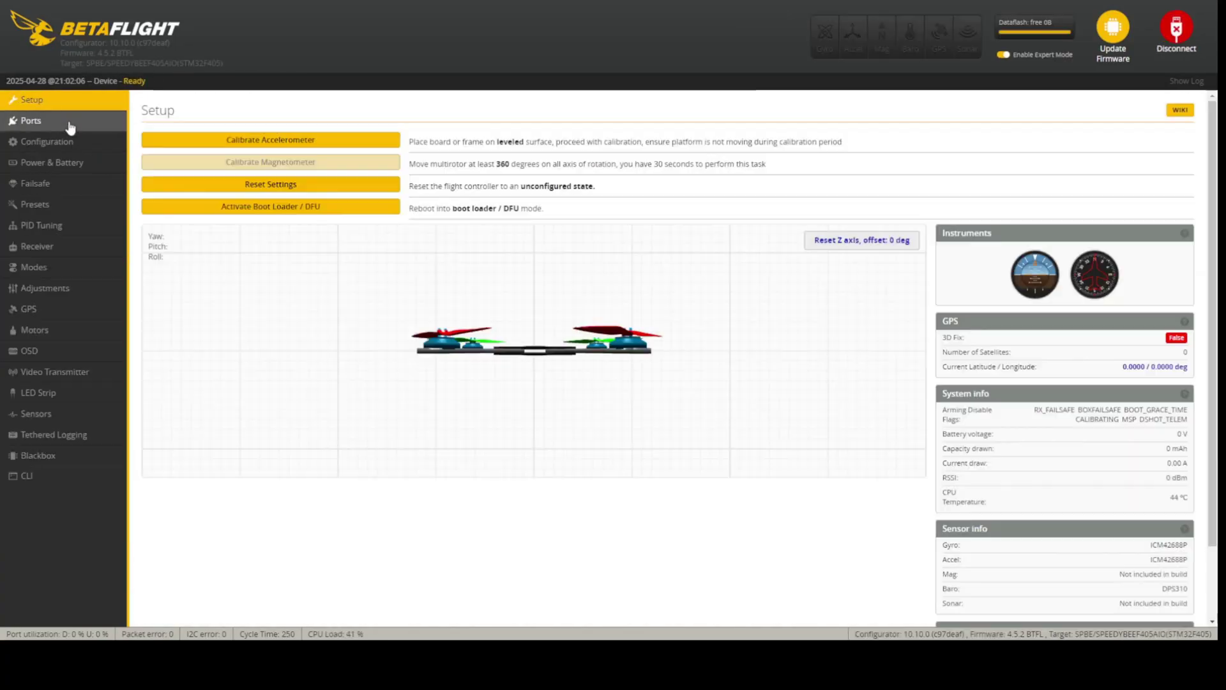
{"action": "left_click", "coordinate": [58, 144]}
{"action": "scroll", "coordinate": [446, 492], "scroll_direction": "down", "scroll_amount": 3}
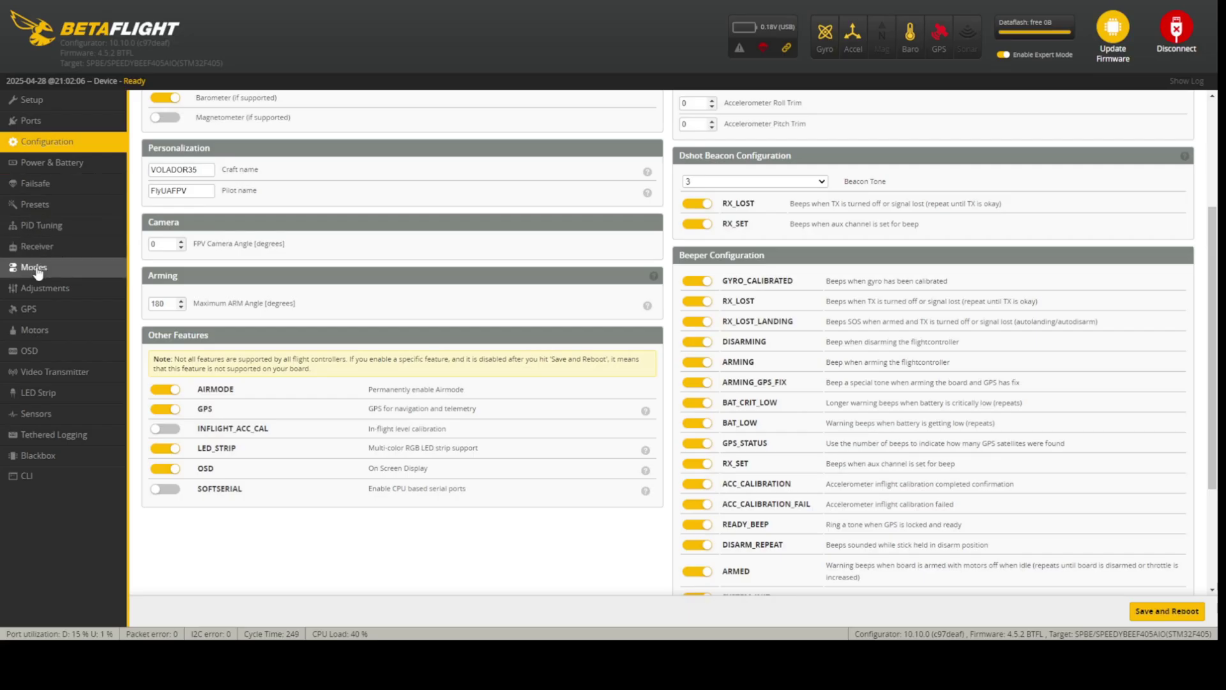
Inspect the Set Home Point Once and Use Galileo options in the GPS configuration, and disconnect the flight controller
{"action": "left_click", "coordinate": [46, 308]}
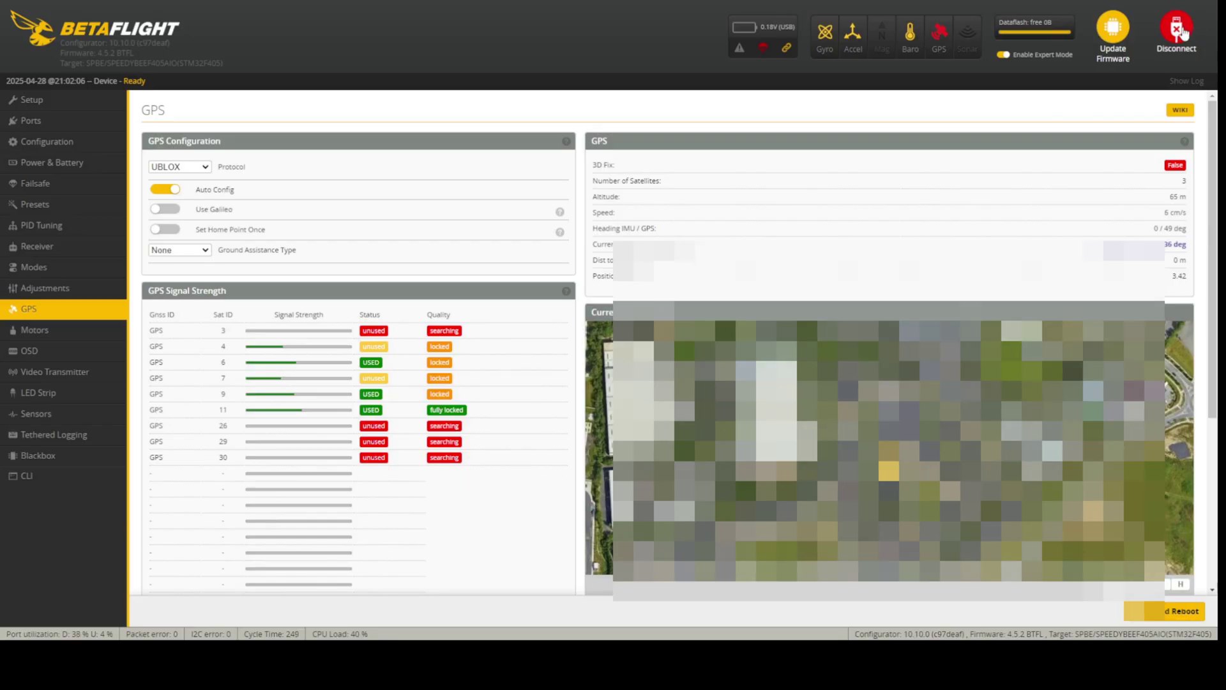
{"action": "left_click", "coordinate": [49, 312]}
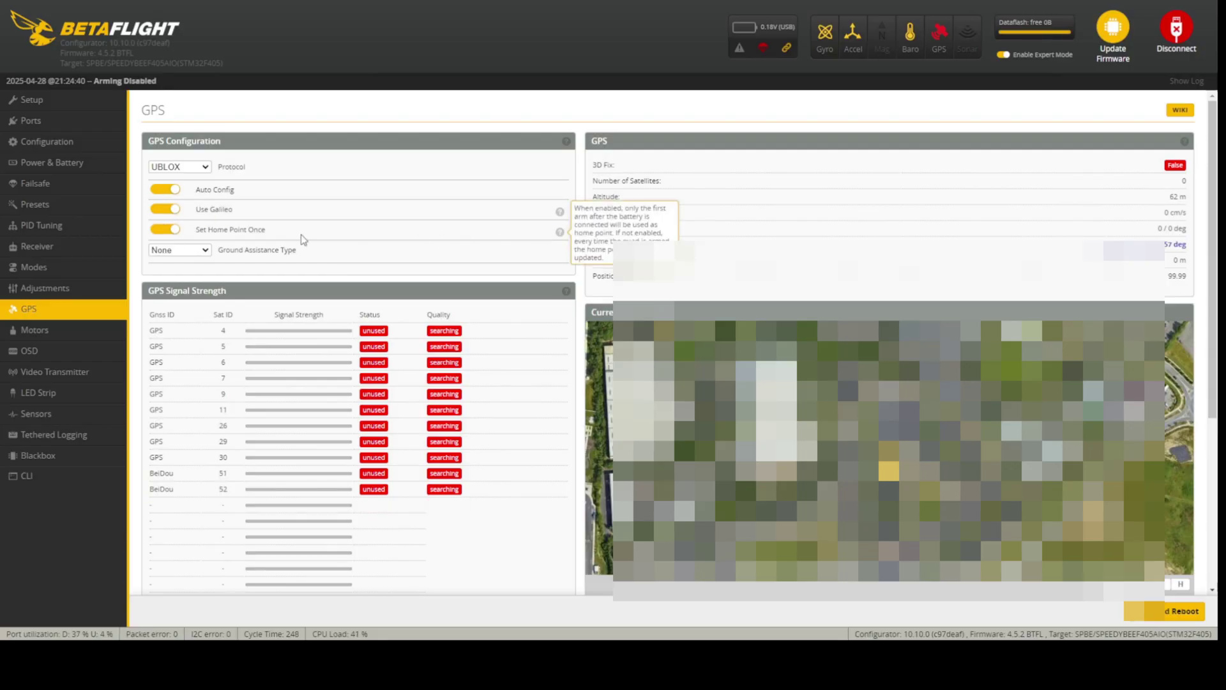
{"action": "mouse_move", "coordinate": [560, 235]}
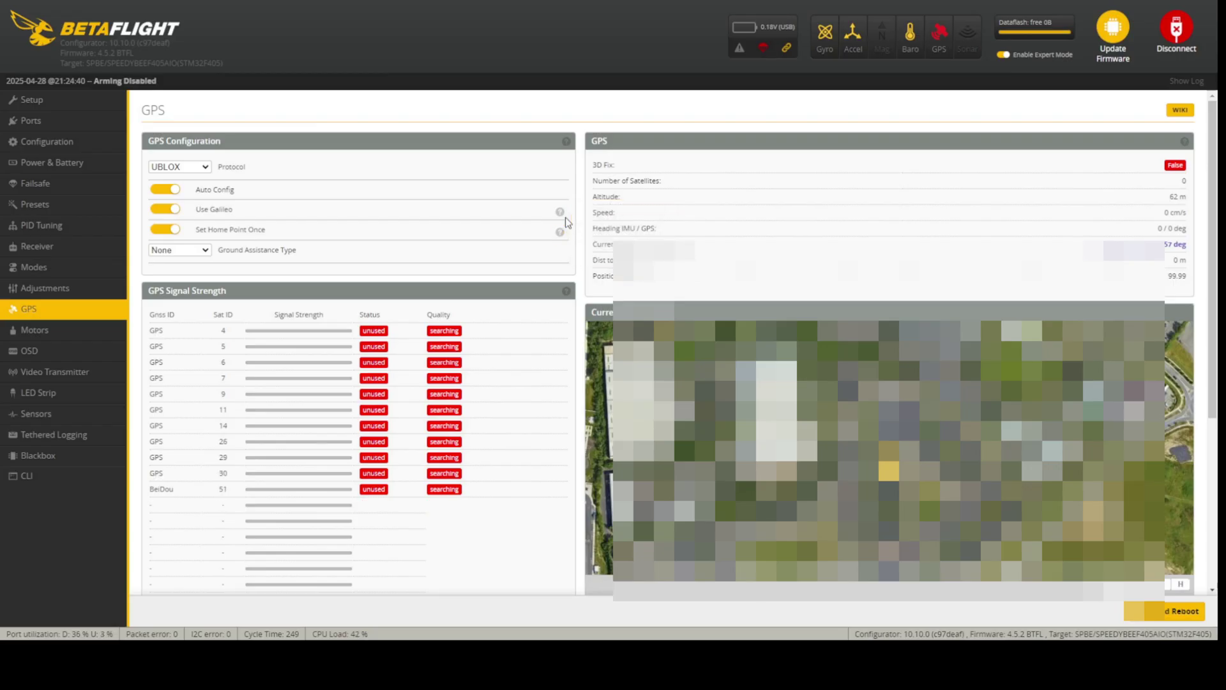
{"action": "mouse_move", "coordinate": [561, 212]}
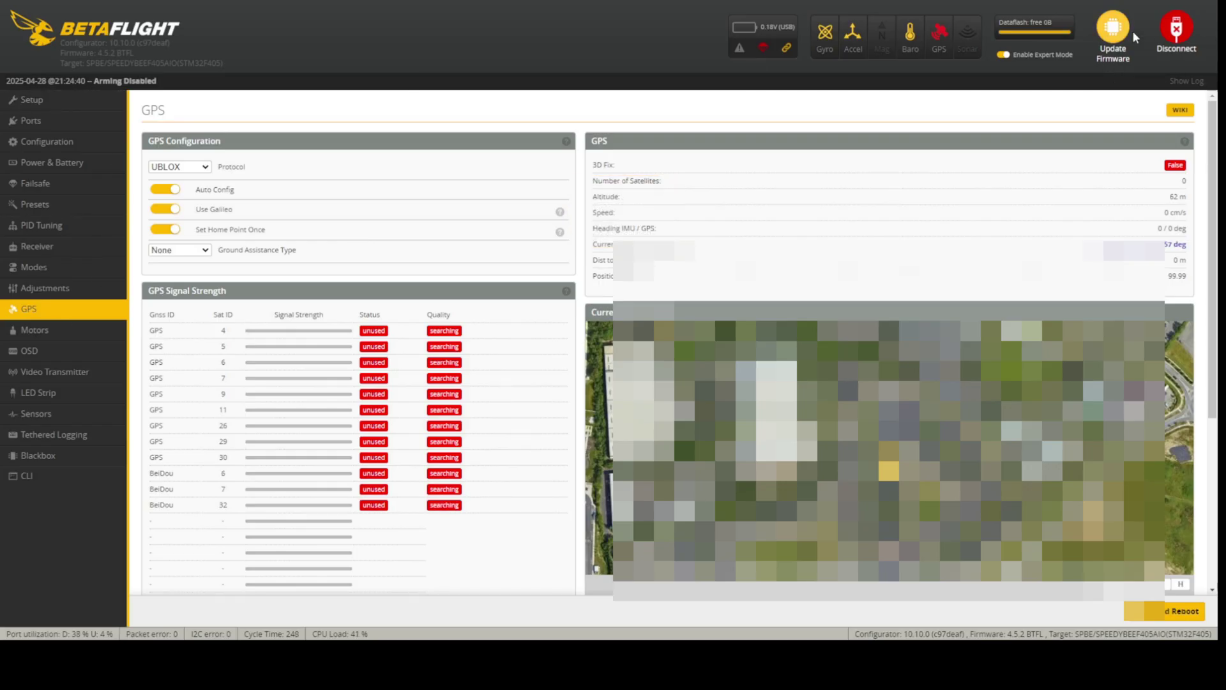
{"action": "left_click", "coordinate": [1176, 37]}
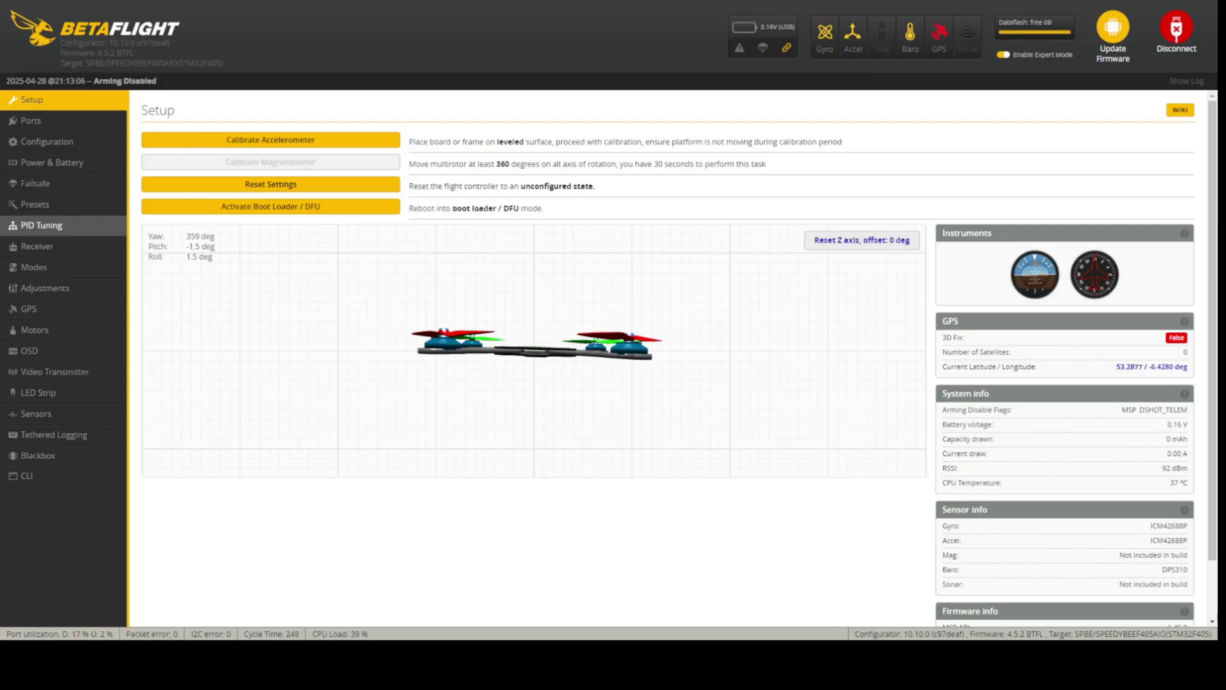
Reveal the unused modes, assign GPS Rescue a range of 1300 to 2100 on AUX 3, and save the modes
{"action": "left_click", "coordinate": [38, 266]}
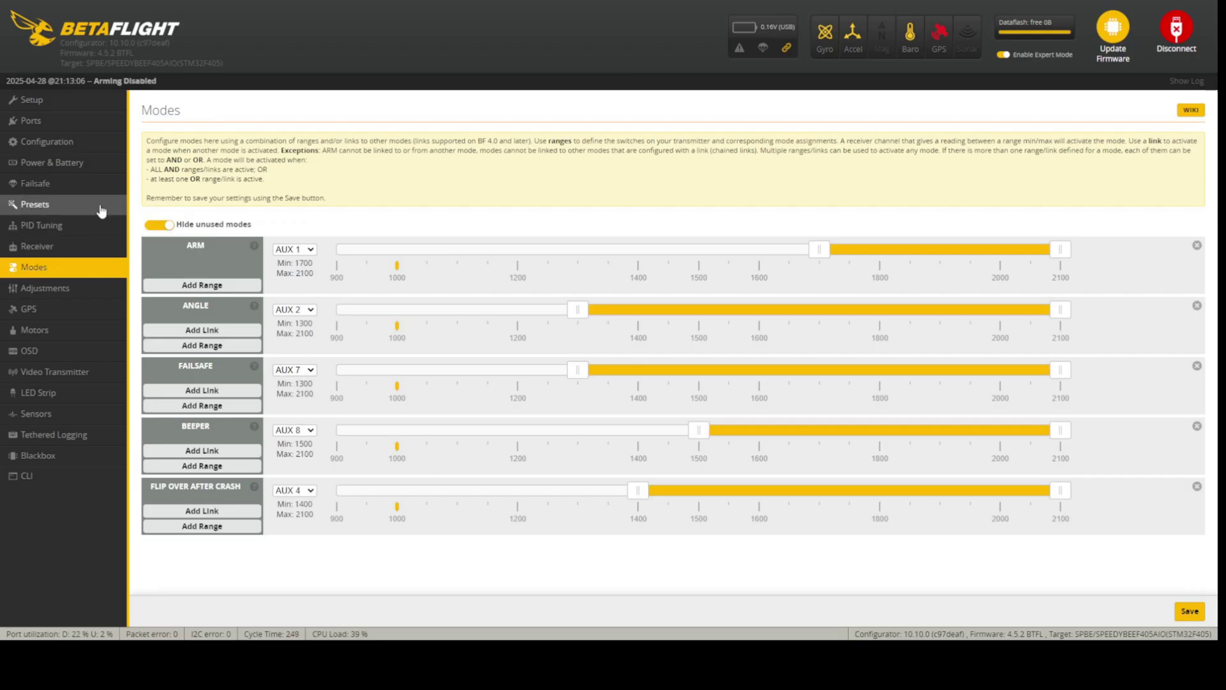
{"action": "left_click", "coordinate": [159, 224]}
{"action": "scroll", "coordinate": [285, 383], "scroll_direction": "down", "scroll_amount": 2}
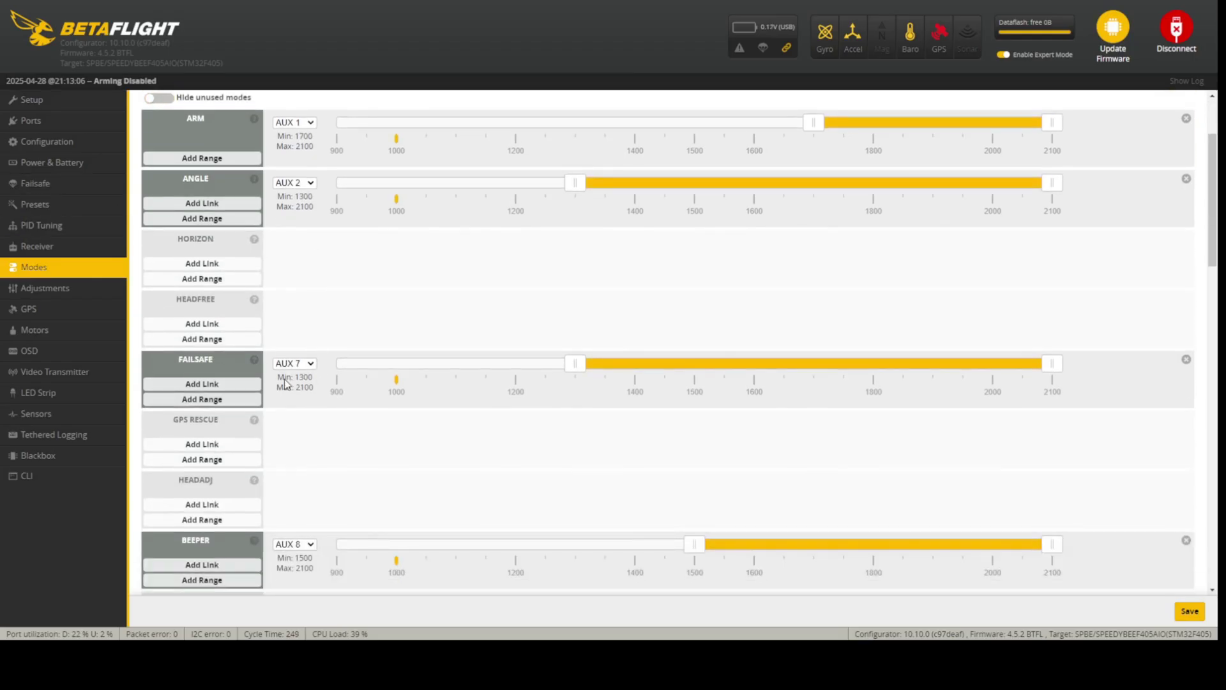
{"action": "scroll", "coordinate": [237, 425], "scroll_direction": "down", "scroll_amount": 10}
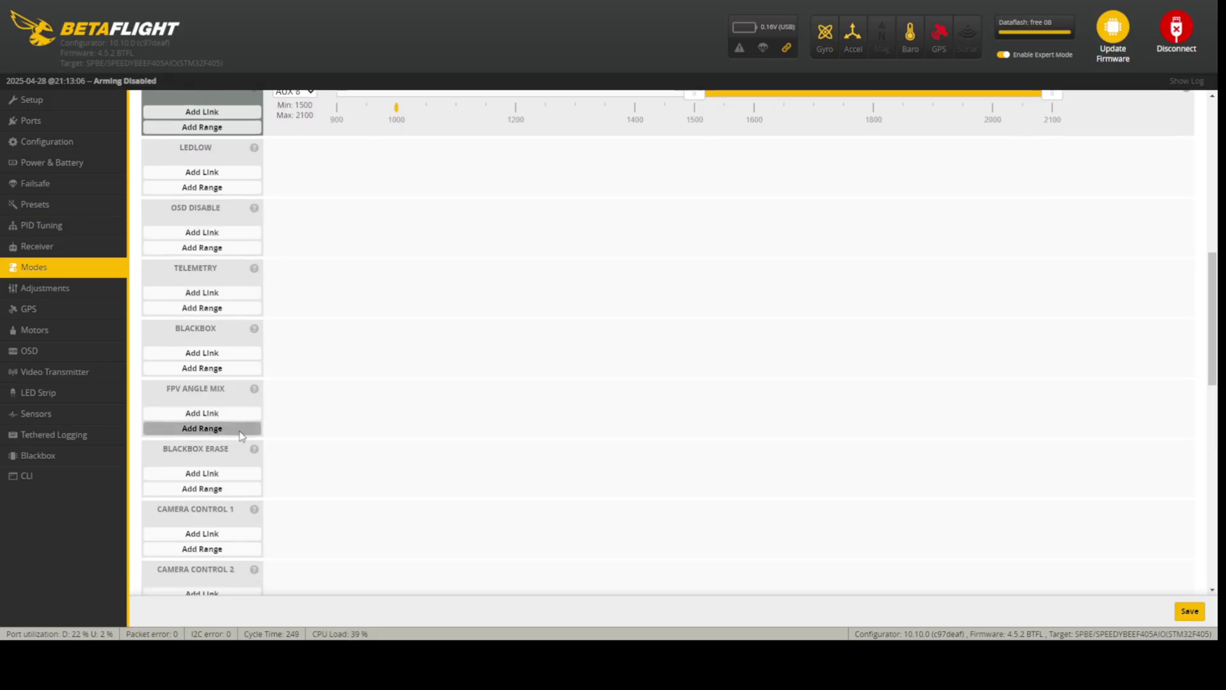
{"action": "scroll", "coordinate": [241, 437], "scroll_direction": "down", "scroll_amount": 1}
{"action": "scroll", "coordinate": [223, 258], "scroll_direction": "up", "scroll_amount": 7}
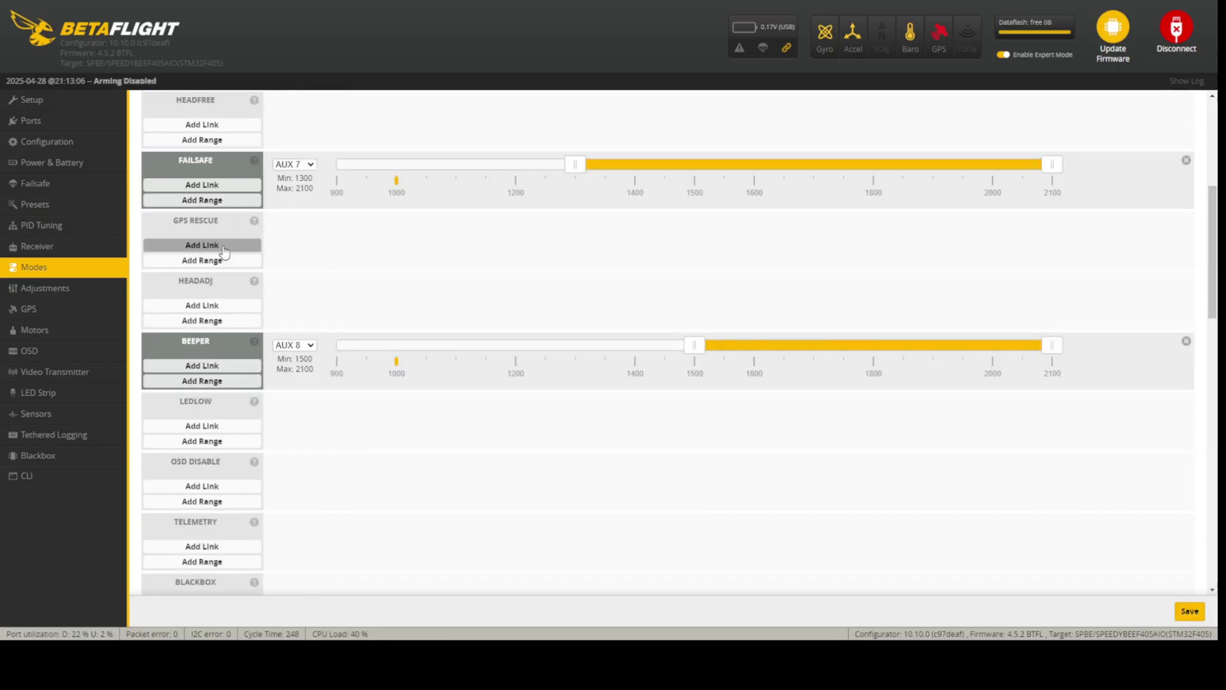
{"action": "left_click", "coordinate": [218, 260]}
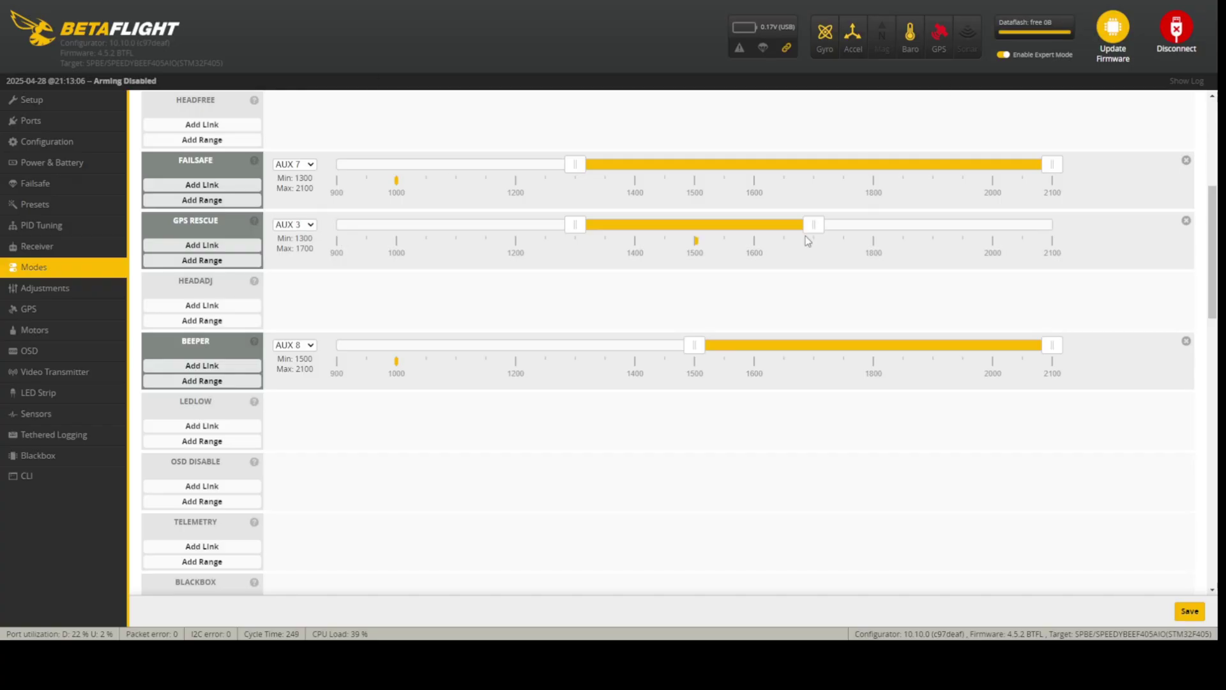
{"action": "left_click_drag", "start_coordinate": [813, 224], "coordinate": [1058, 218]}
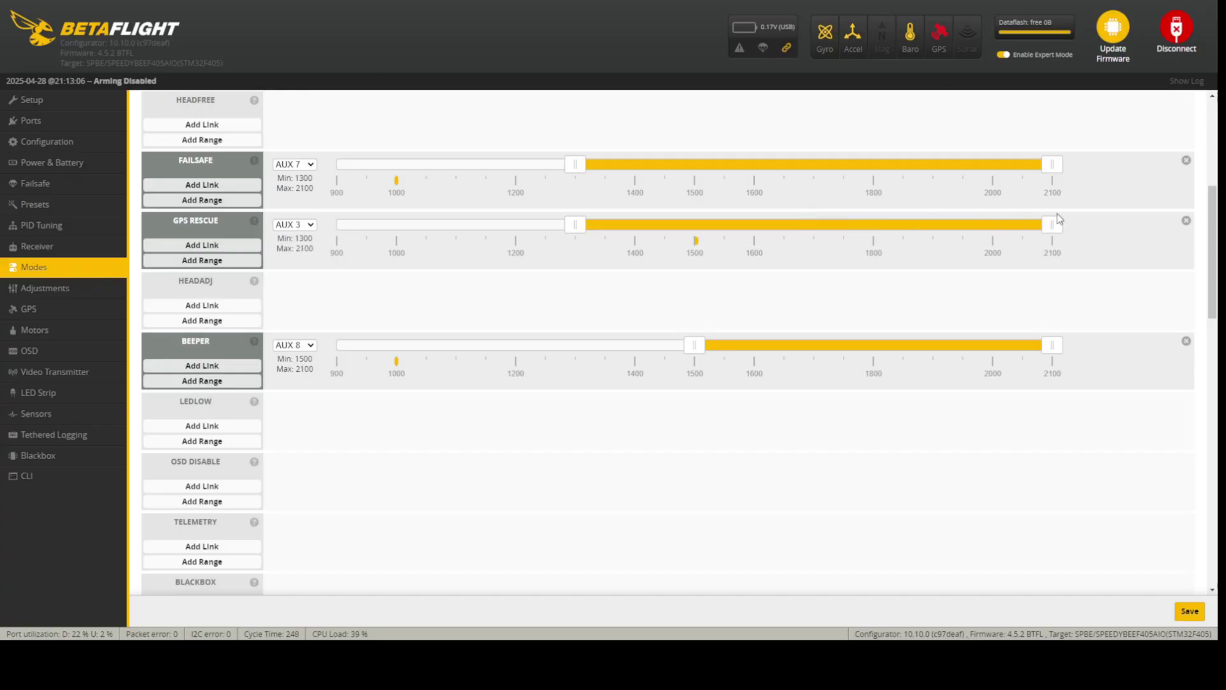
{"action": "left_click", "coordinate": [1192, 615]}
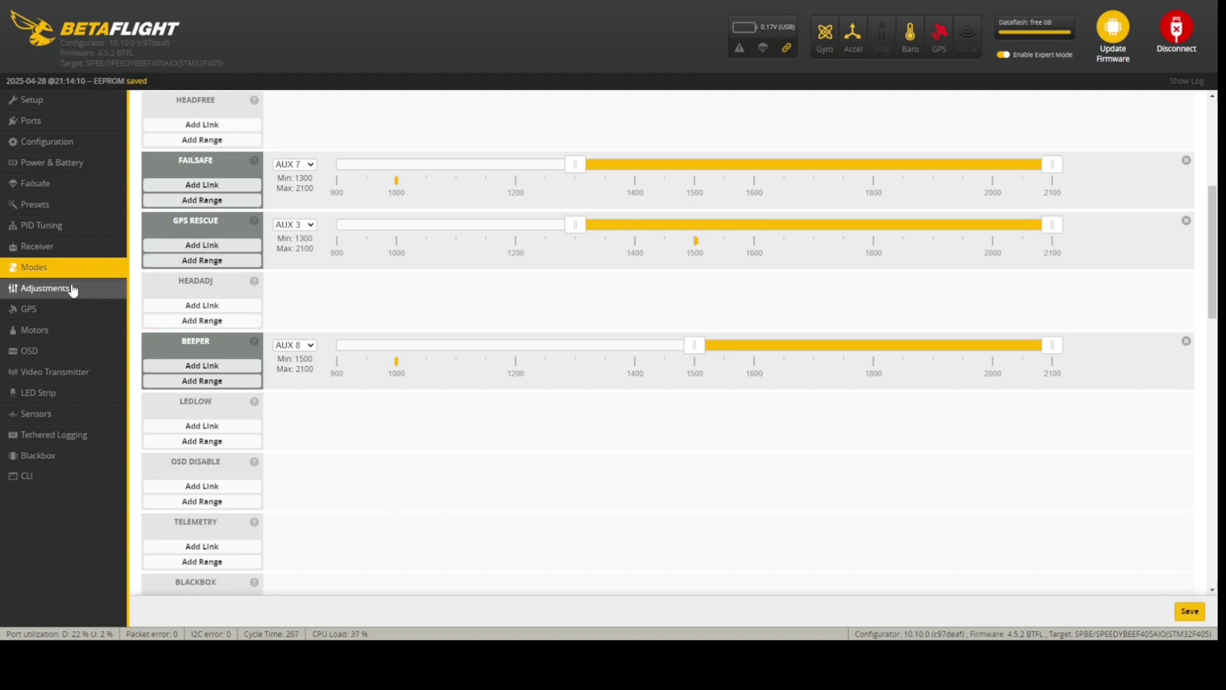
Select GPS Rescue as the Stage 2 failsafe procedure
{"action": "left_click", "coordinate": [60, 189]}
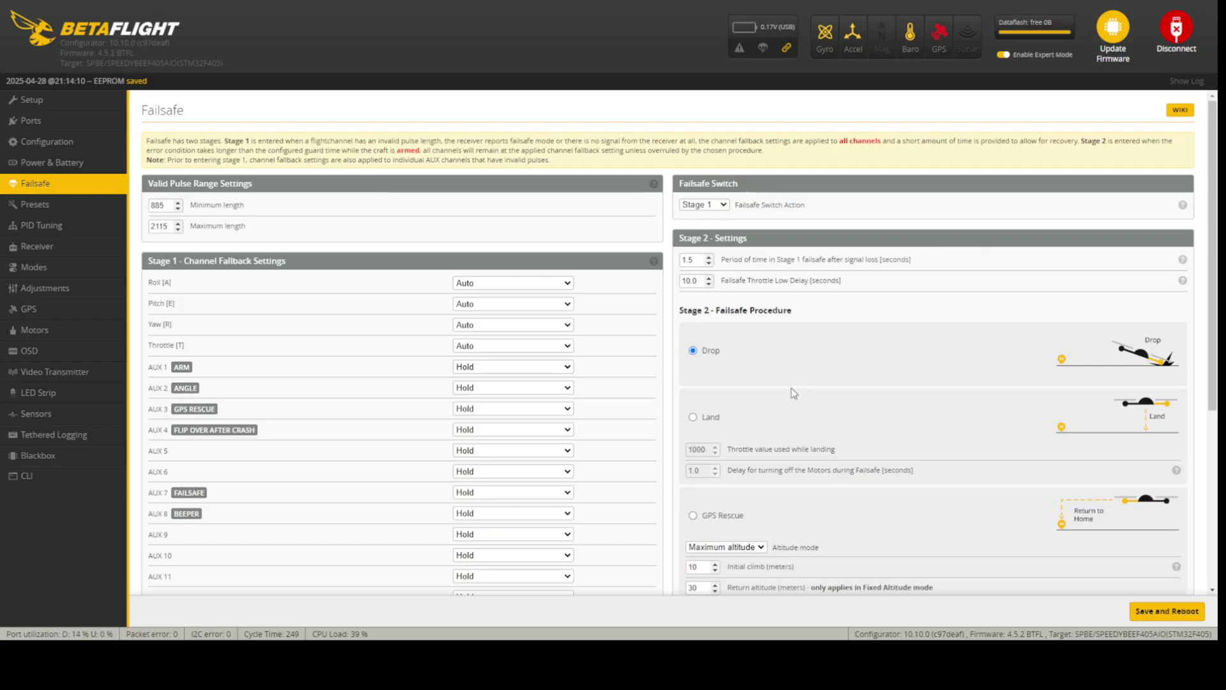
{"action": "scroll", "coordinate": [792, 389], "scroll_direction": "down", "scroll_amount": 2}
{"action": "left_click", "coordinate": [708, 390]}
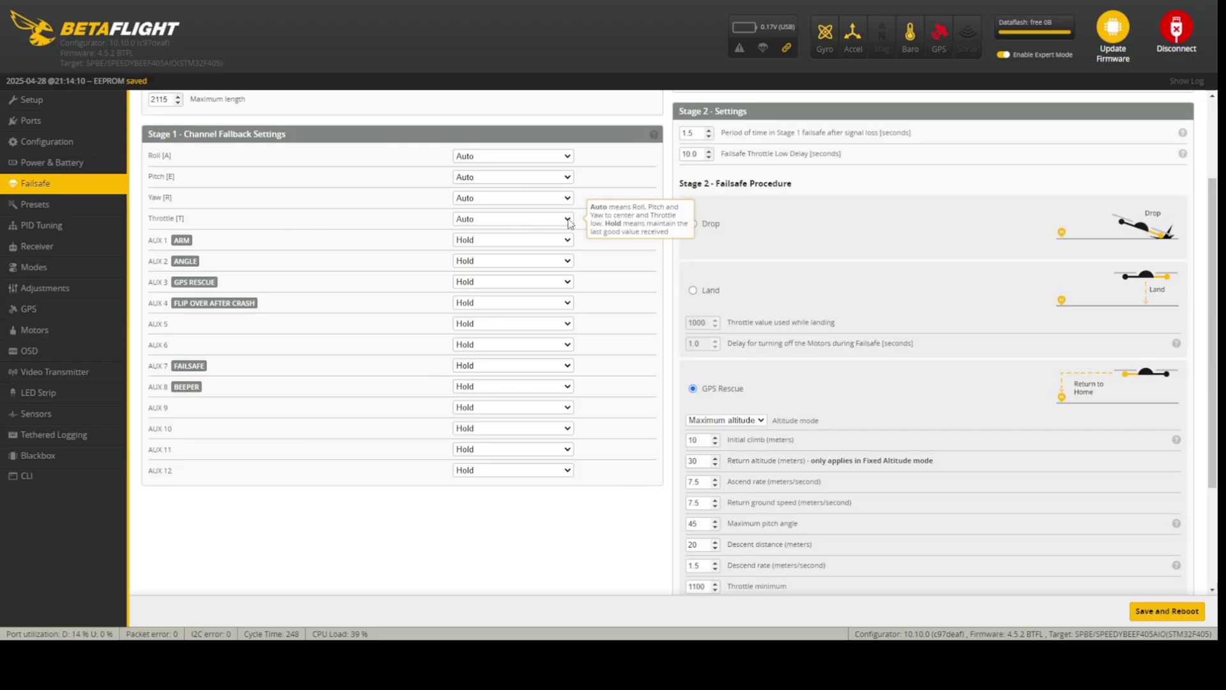
Change the Stage 1 fallback of Throttle and AUX 2 (ANGLE) to Set, each at 1500, and save and reboot
{"action": "left_click", "coordinate": [493, 252]}
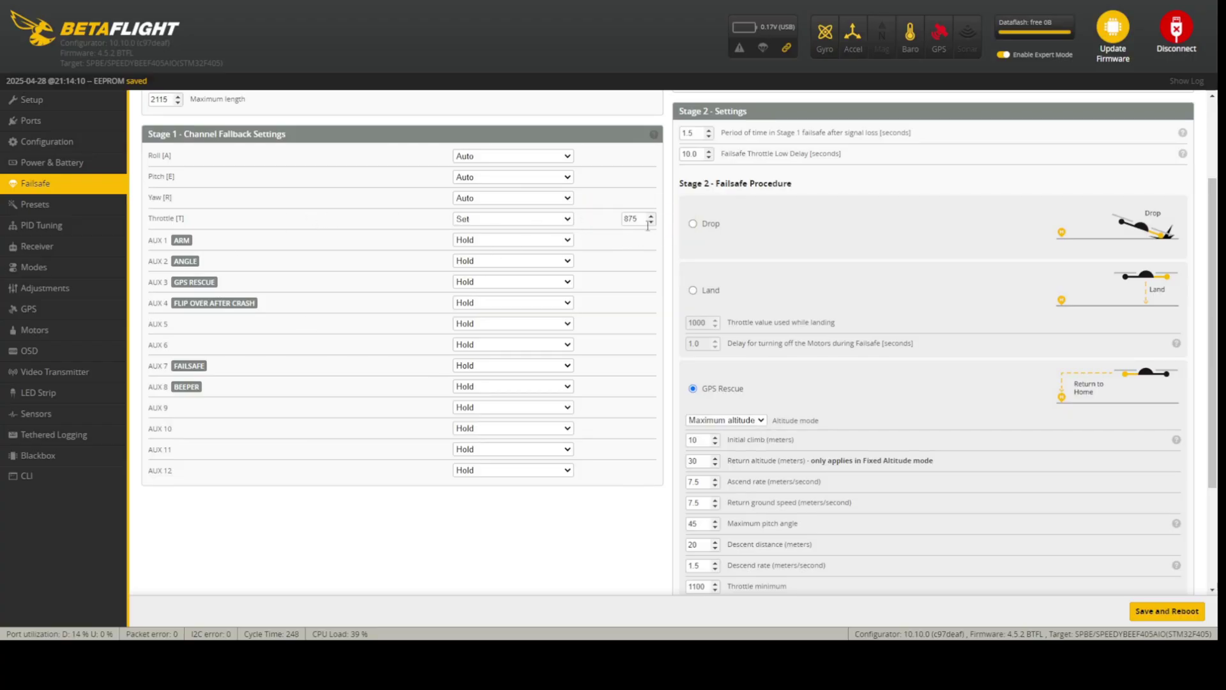
{"action": "left_click_drag", "start_coordinate": [640, 220], "coordinate": [578, 227]}
{"action": "type", "text": "1500"}
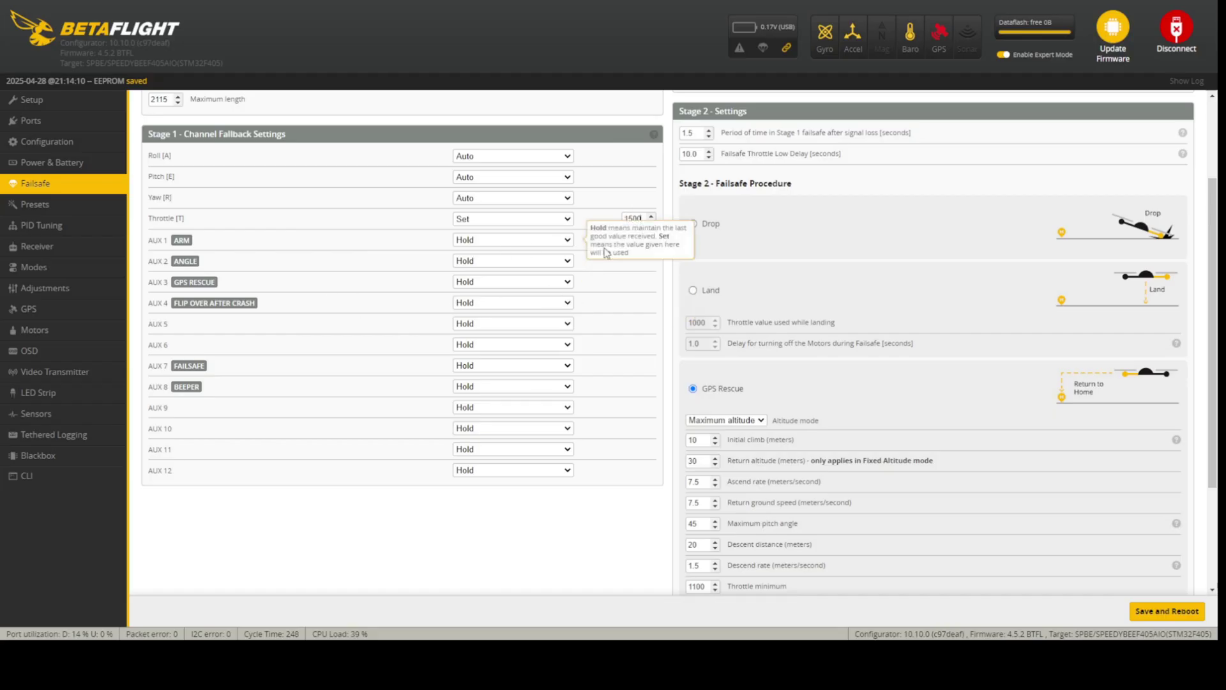
{"action": "left_click", "coordinate": [561, 265]}
{"action": "left_click", "coordinate": [484, 282]}
{"action": "left_click", "coordinate": [1175, 613]}
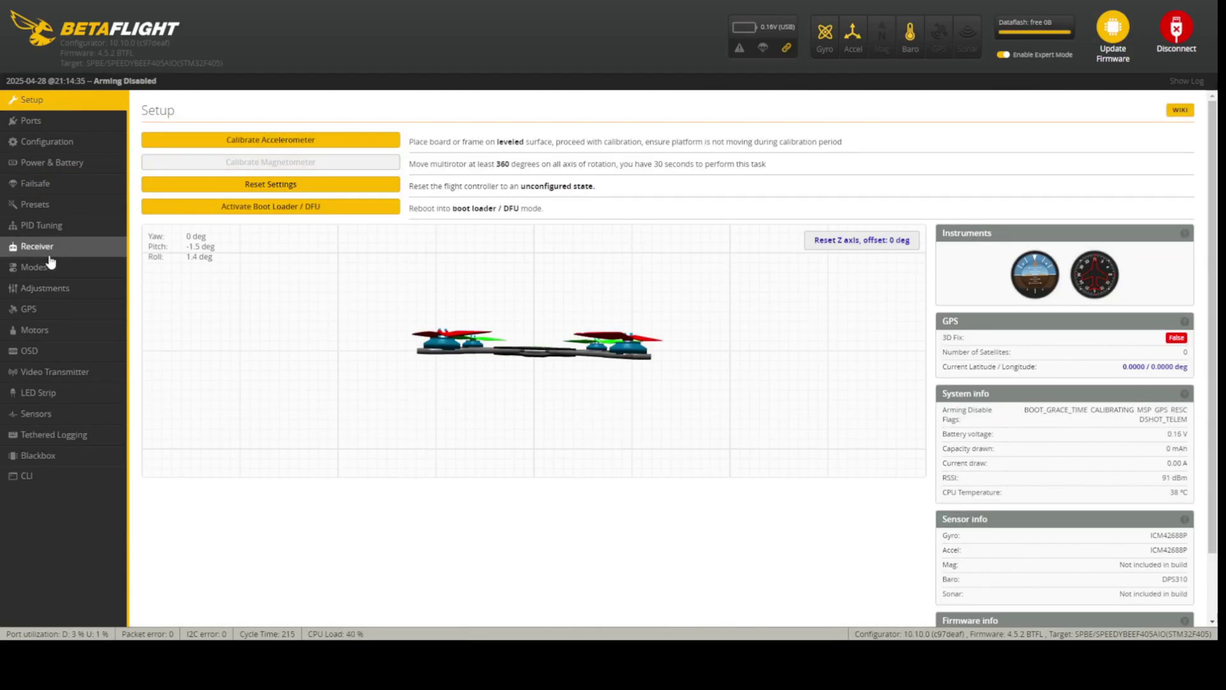
Hide the unused modes and review the channel ranges of the assigned modes, including GPS Rescue
{"action": "left_click", "coordinate": [37, 246]}
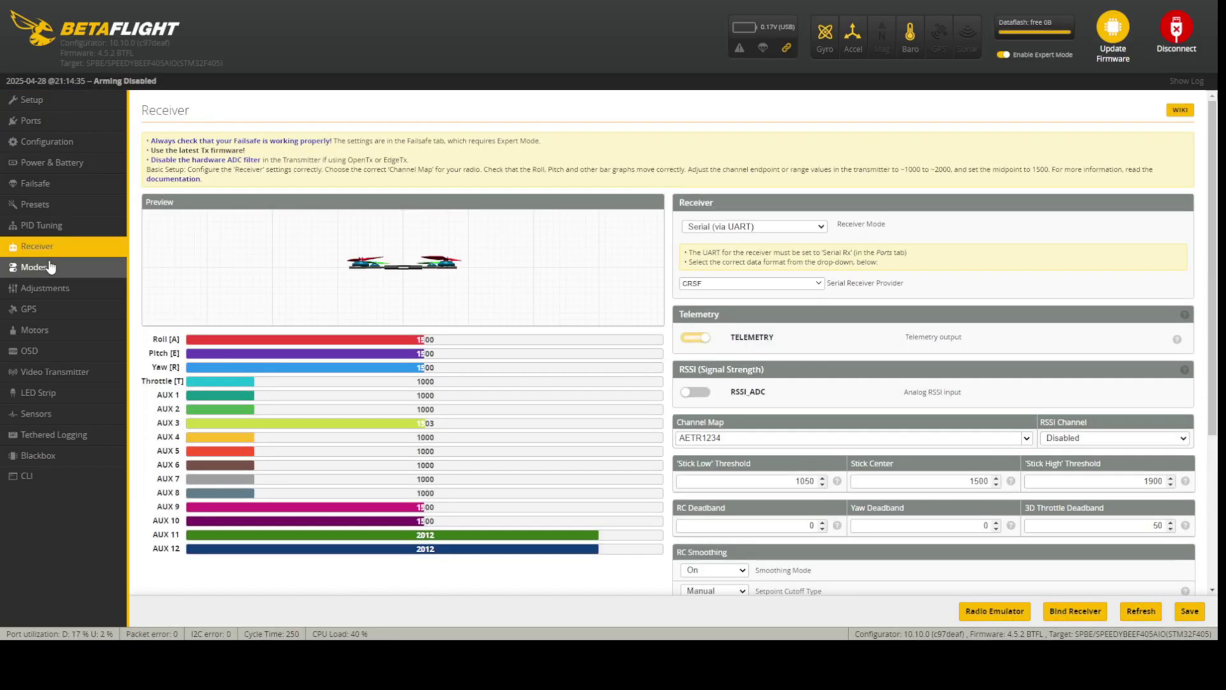
{"action": "left_click", "coordinate": [49, 265]}
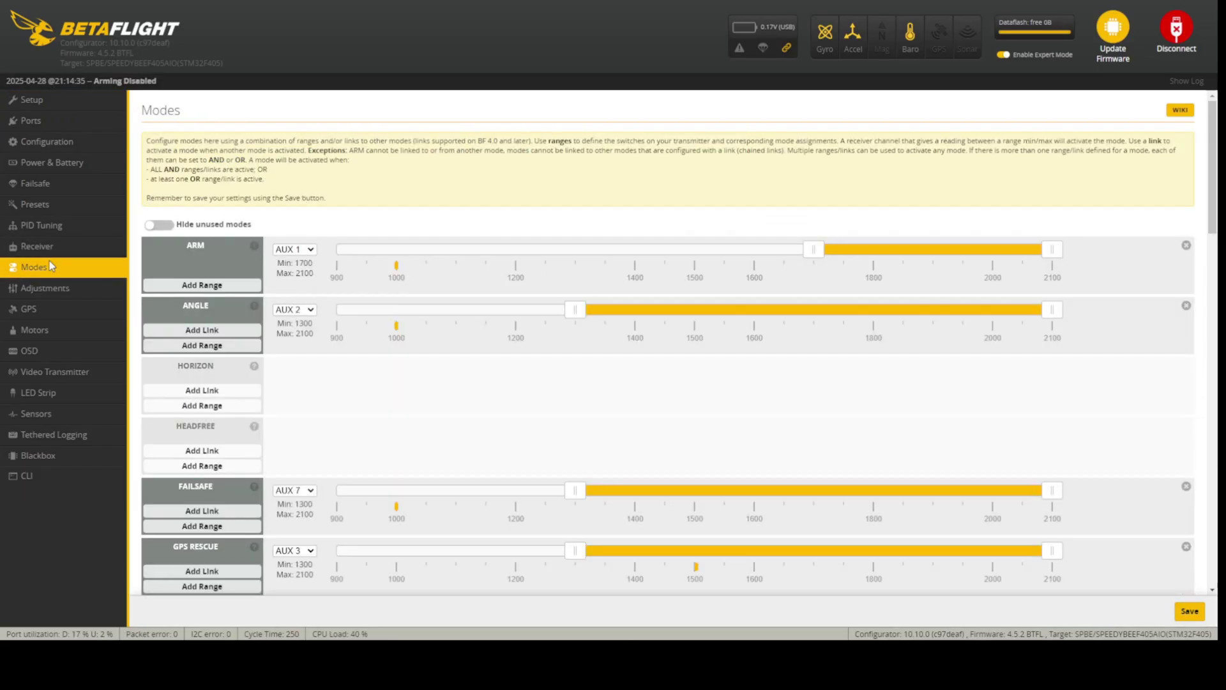
{"action": "left_click", "coordinate": [166, 226]}
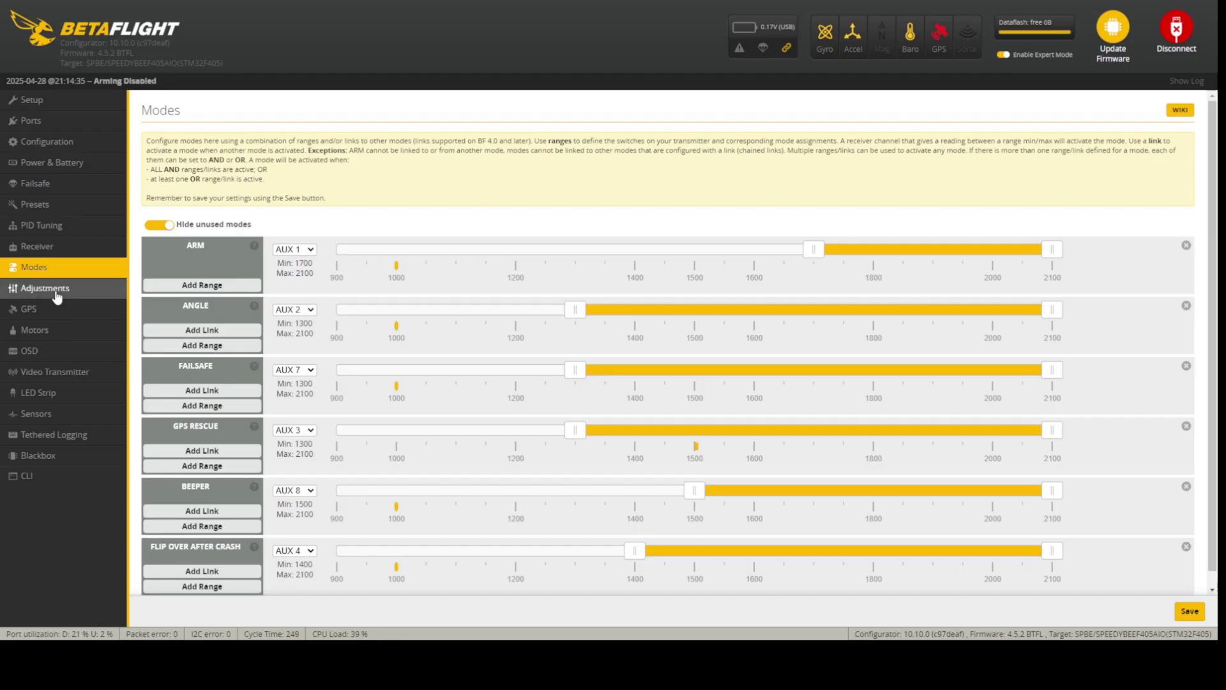
Edit the GPS Rescue initial climb in the failsafe settings, toggle Allow arming without fix on, and save and reboot
{"action": "left_click", "coordinate": [37, 184]}
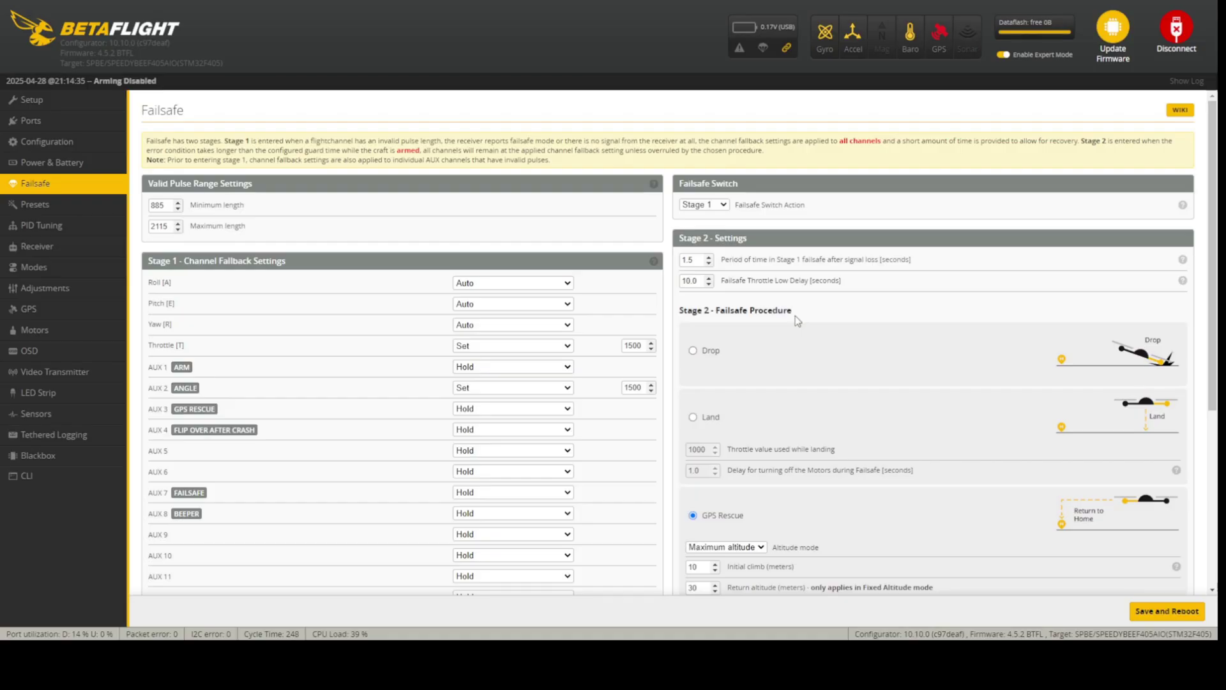
{"action": "scroll", "coordinate": [795, 315], "scroll_direction": "down", "scroll_amount": 1}
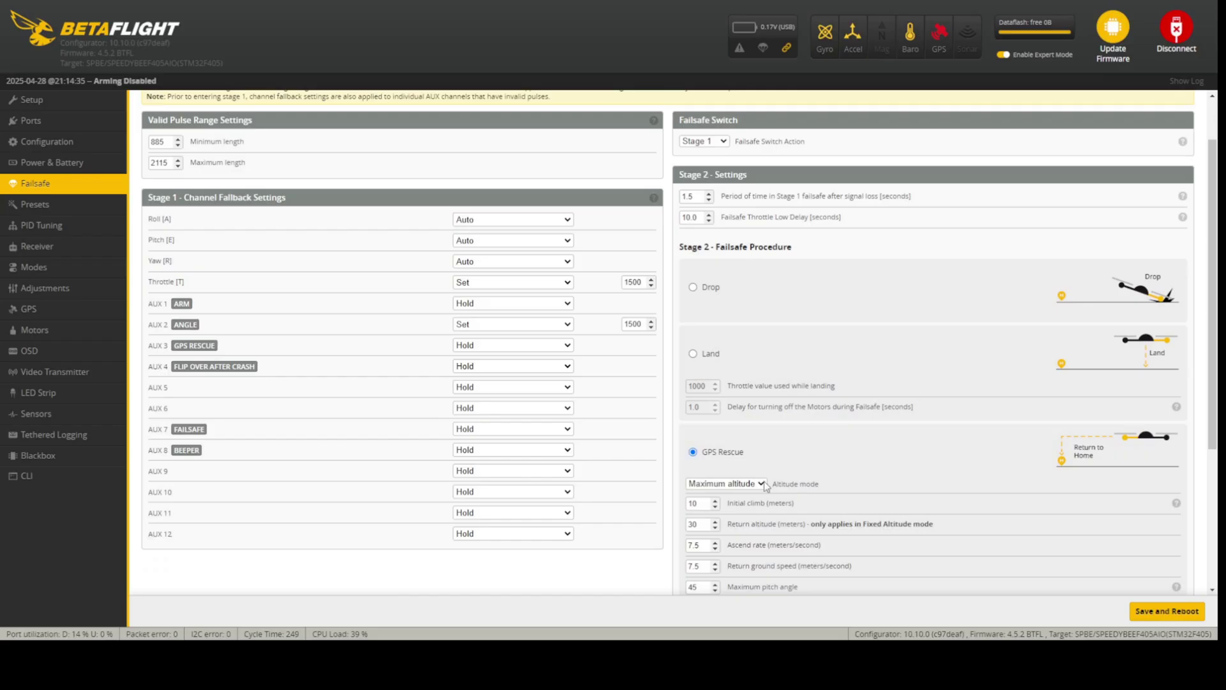
{"action": "scroll", "coordinate": [784, 480], "scroll_direction": "down", "scroll_amount": 4}
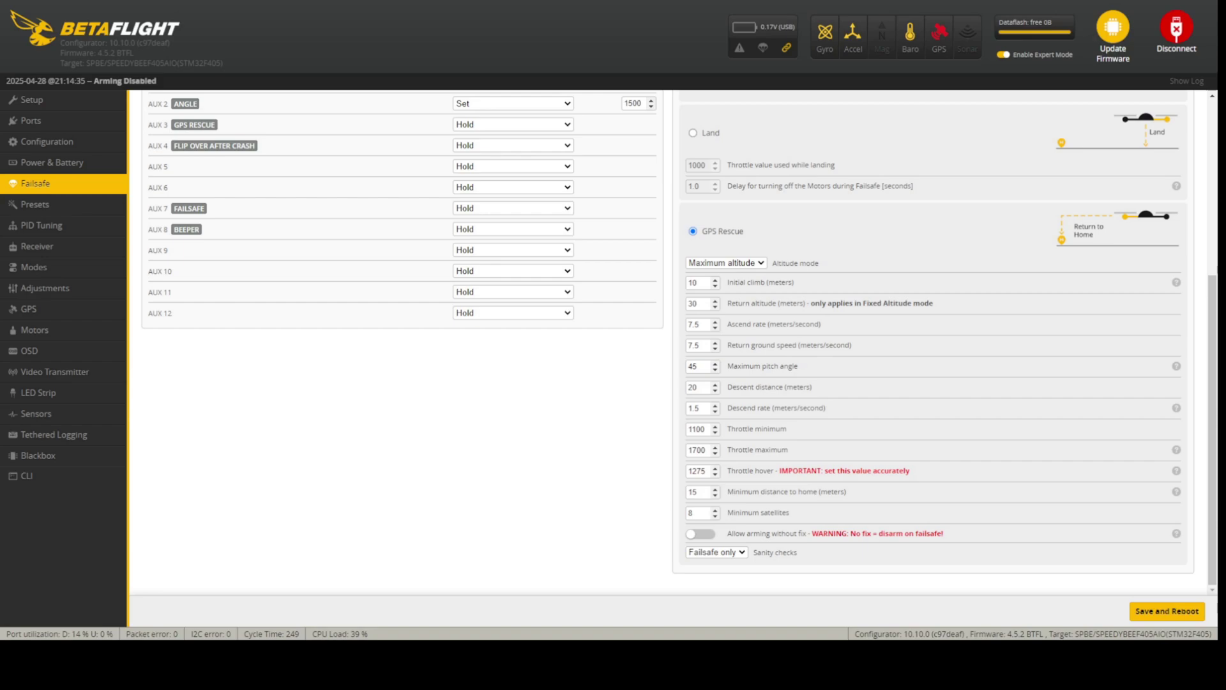
{"action": "double_click", "coordinate": [692, 282]}
{"action": "left_click", "coordinate": [709, 281]}
{"action": "left_click", "coordinate": [703, 534]}
{"action": "left_click", "coordinate": [1167, 612]}
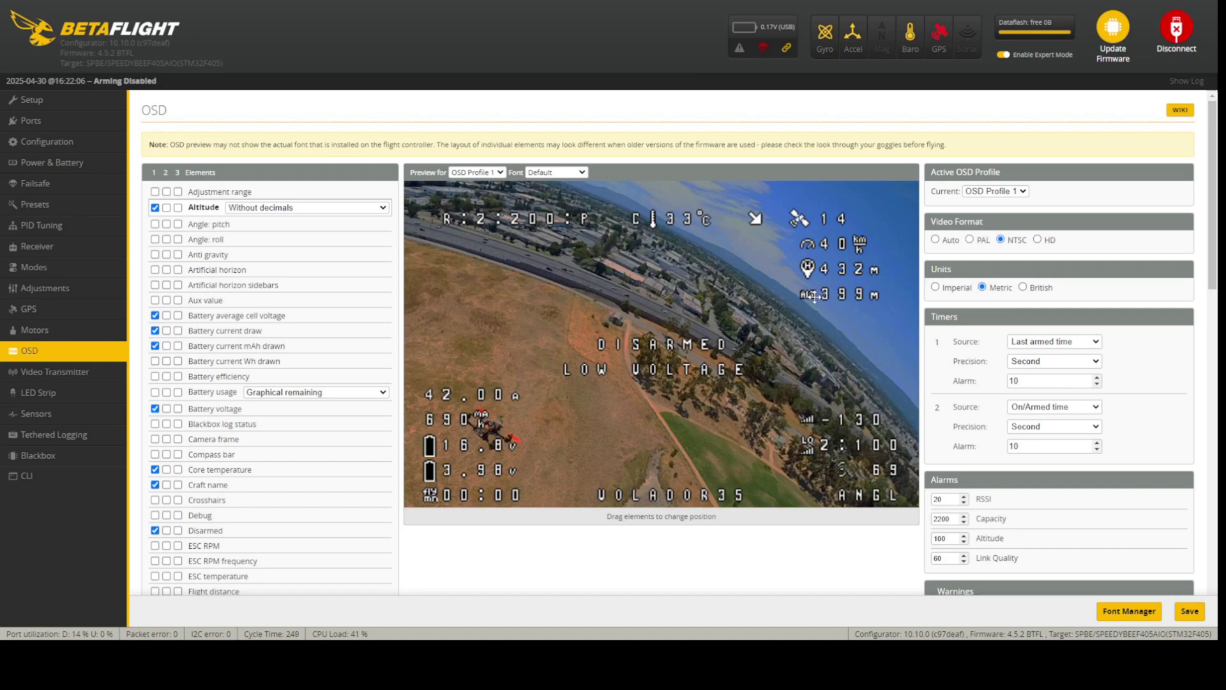
Examine which OSD elements are enabled, including altitude, GPS sats, GPS speed, home direction and home distance
{"action": "scroll", "coordinate": [772, 312], "scroll_direction": "down", "scroll_amount": 3}
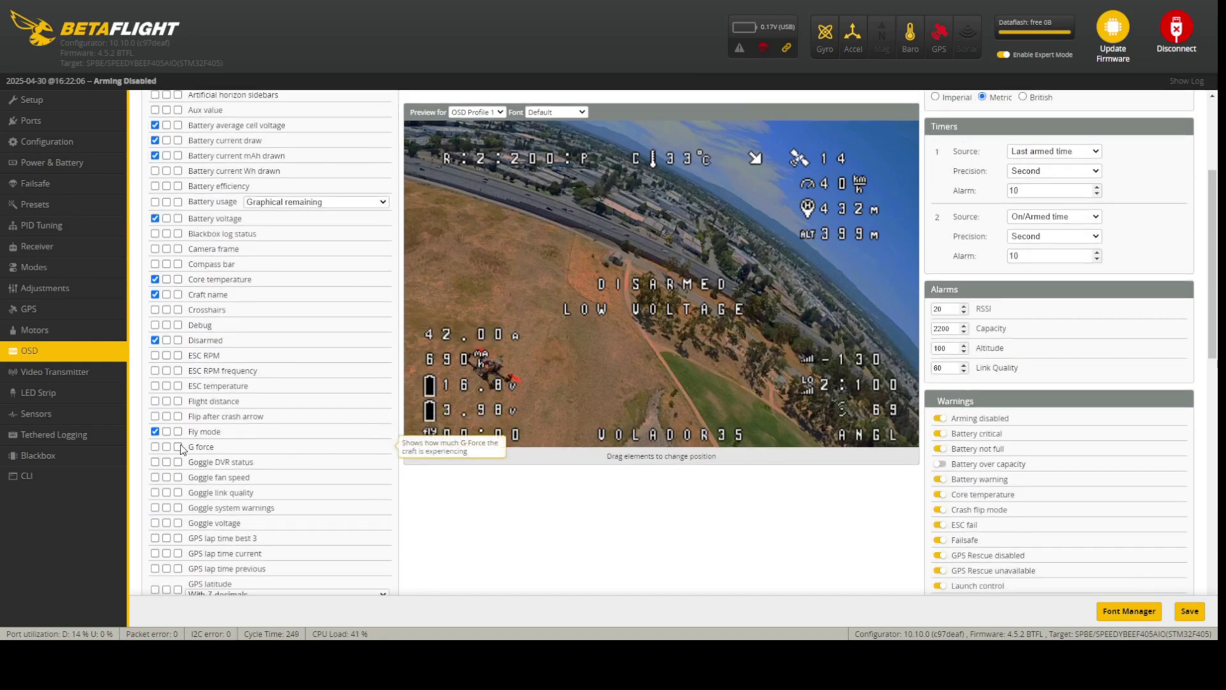
{"action": "scroll", "coordinate": [172, 490], "scroll_direction": "down", "scroll_amount": 4}
{"action": "scroll", "coordinate": [175, 457], "scroll_direction": "up", "scroll_amount": 1}
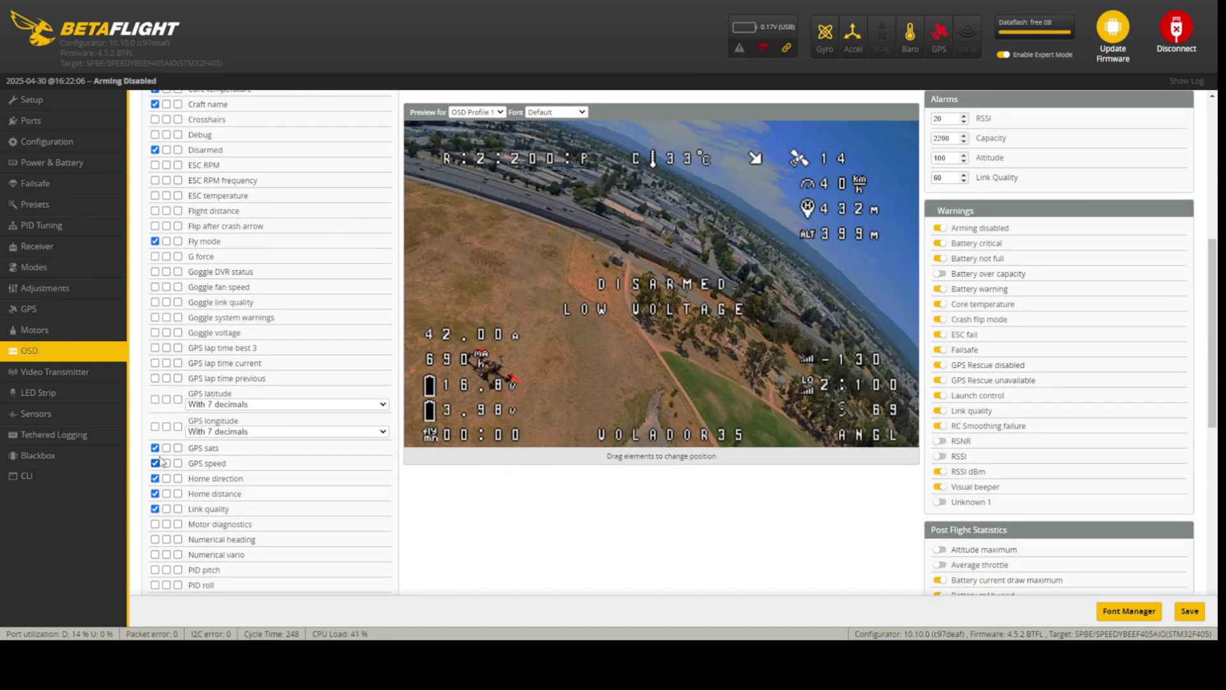
{"action": "scroll", "coordinate": [491, 457], "scroll_direction": "up", "scroll_amount": 6}
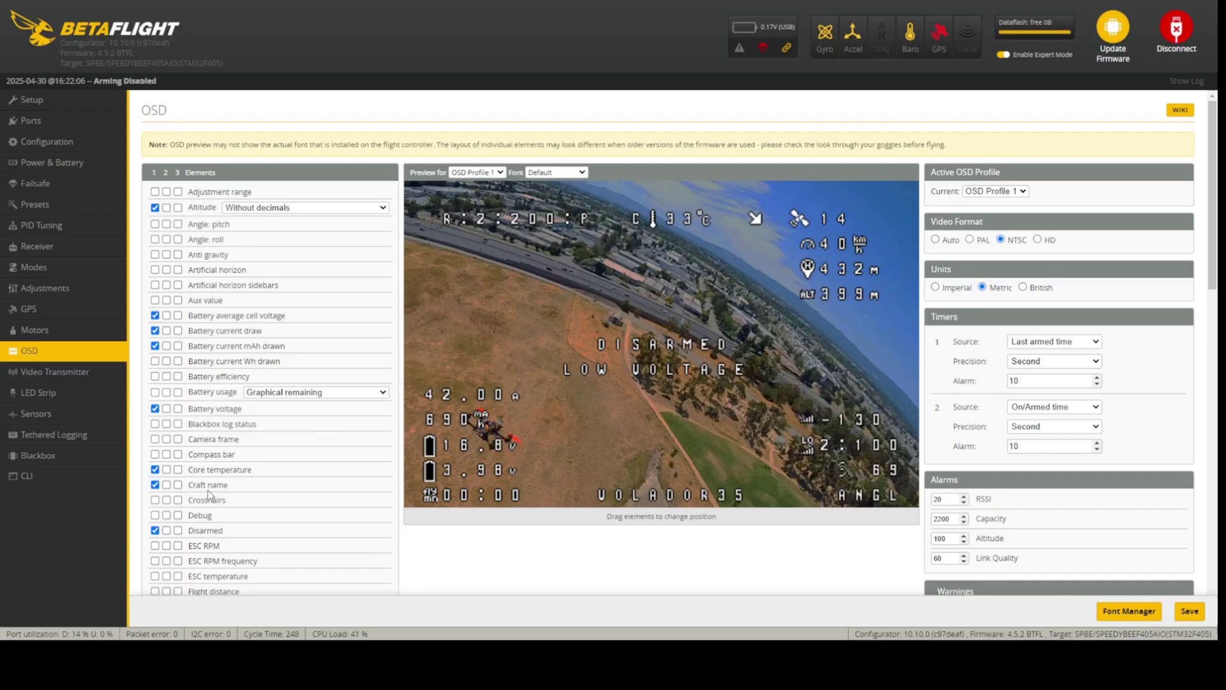
{"action": "scroll", "coordinate": [208, 494], "scroll_direction": "down", "scroll_amount": 6}
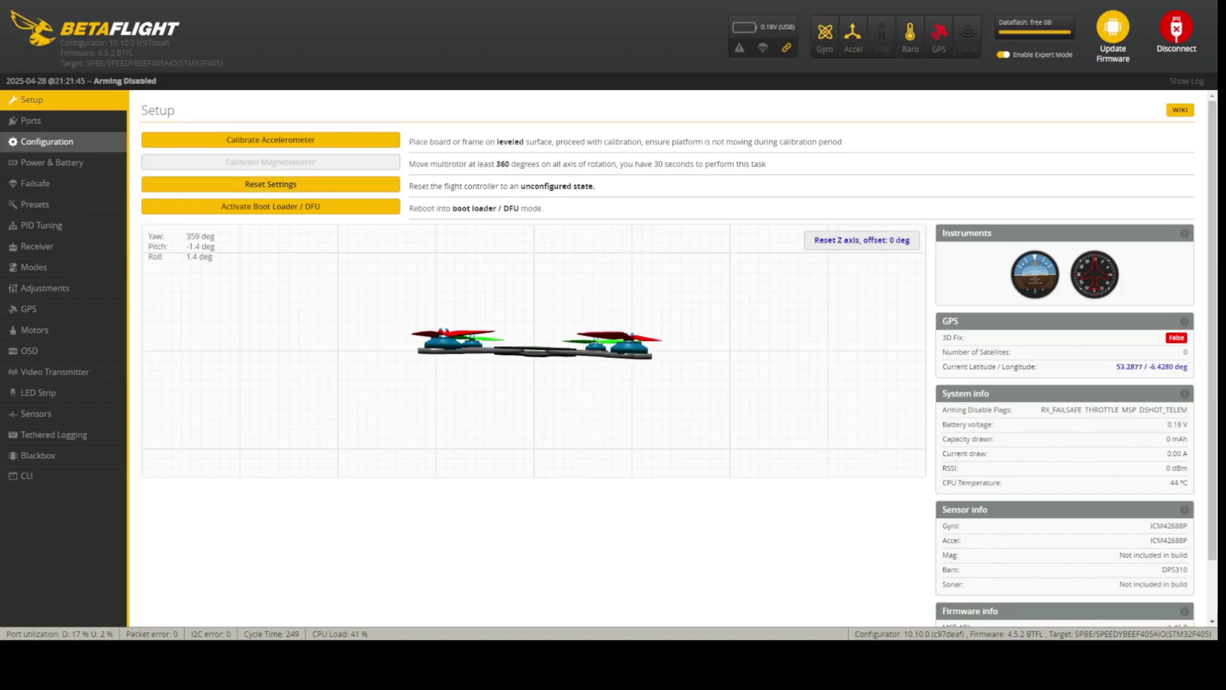
Try to enable the magnetometer in the system configuration with a save and reboot, and recheck its setting
{"action": "left_click", "coordinate": [46, 141]}
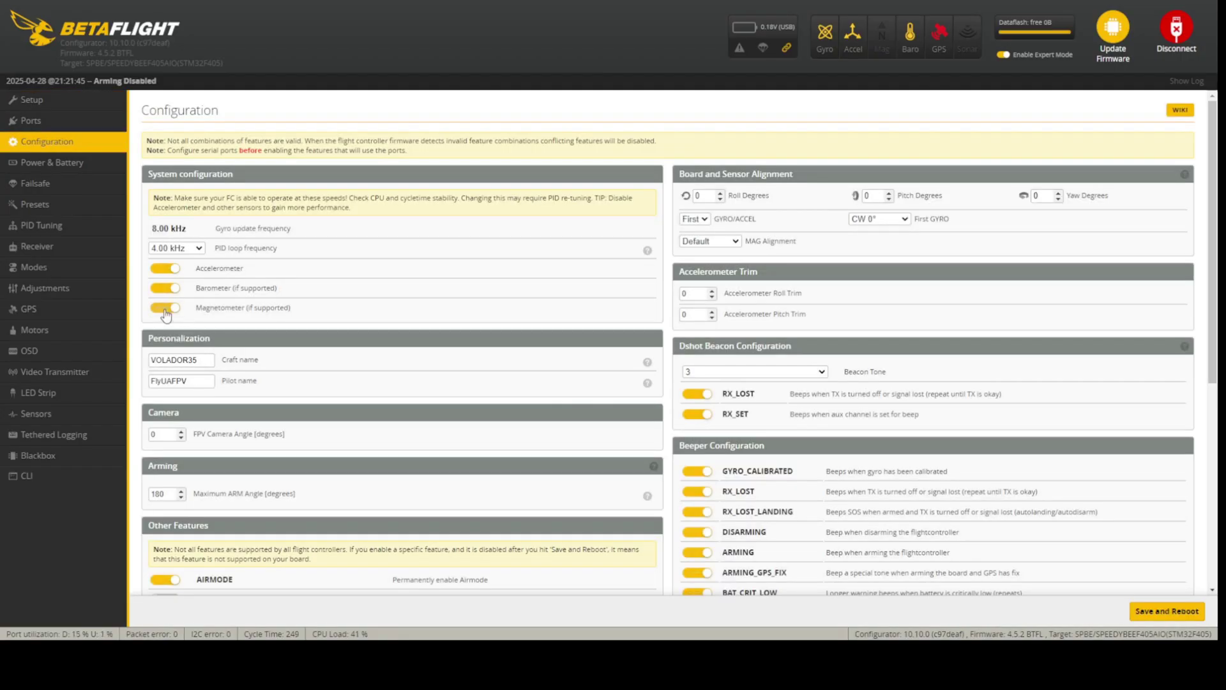
{"action": "left_click", "coordinate": [1166, 611]}
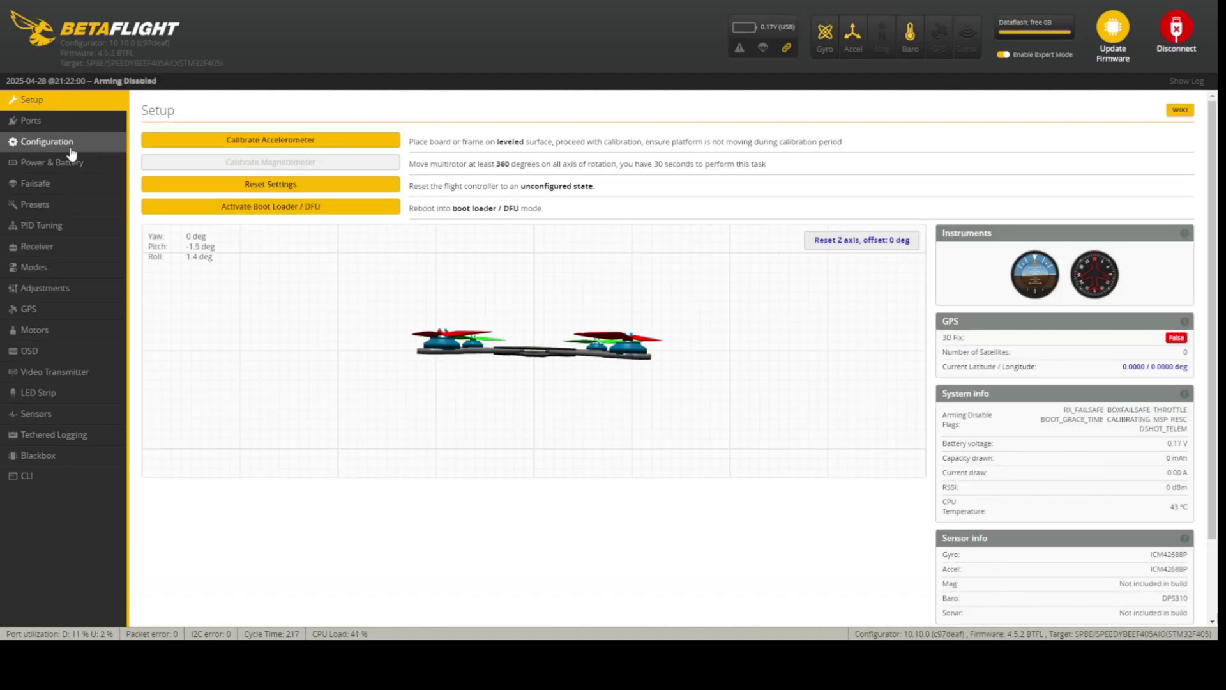
{"action": "left_click", "coordinate": [46, 142]}
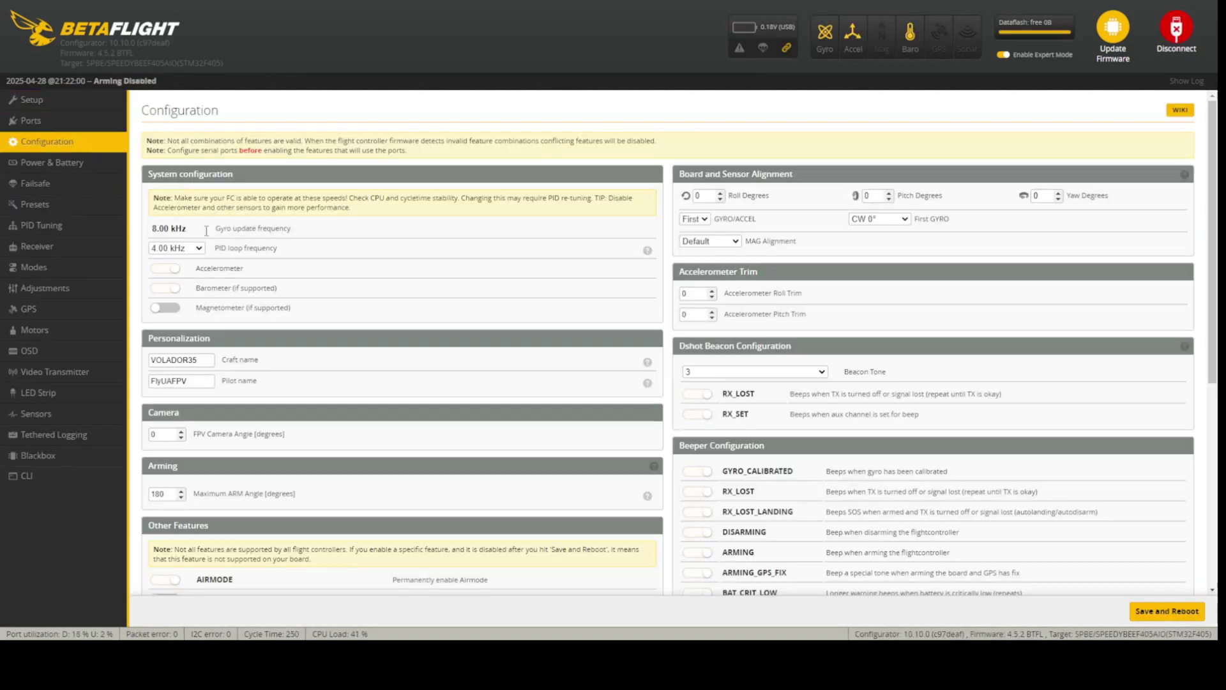
Run dump all in the command line and copy the full configuration output to the clipboard
{"action": "left_click", "coordinate": [38, 475]}
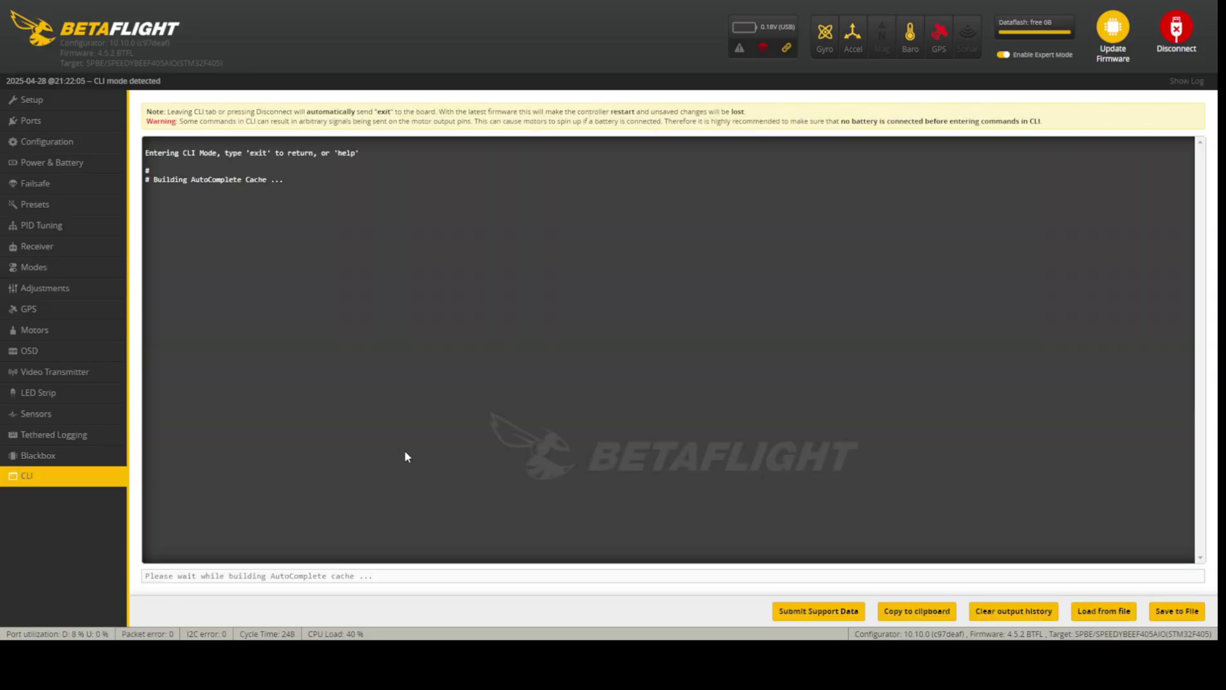
{"action": "type", "text": "dump all"}
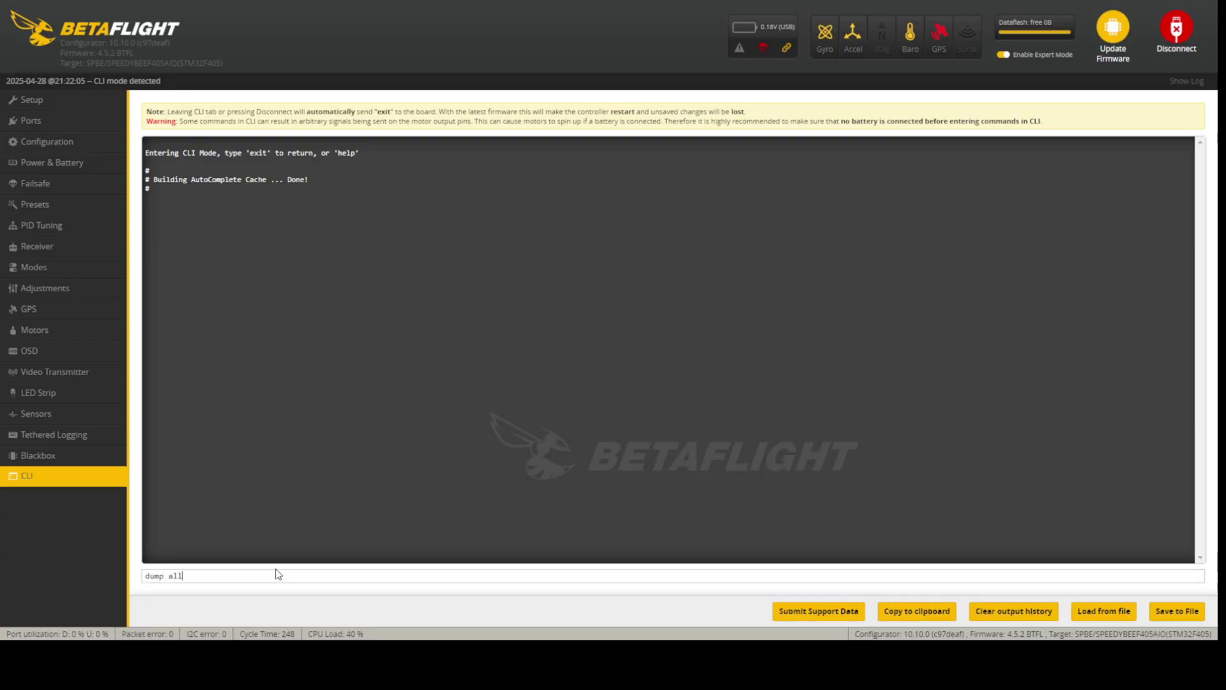
{"action": "key", "text": "Return"}
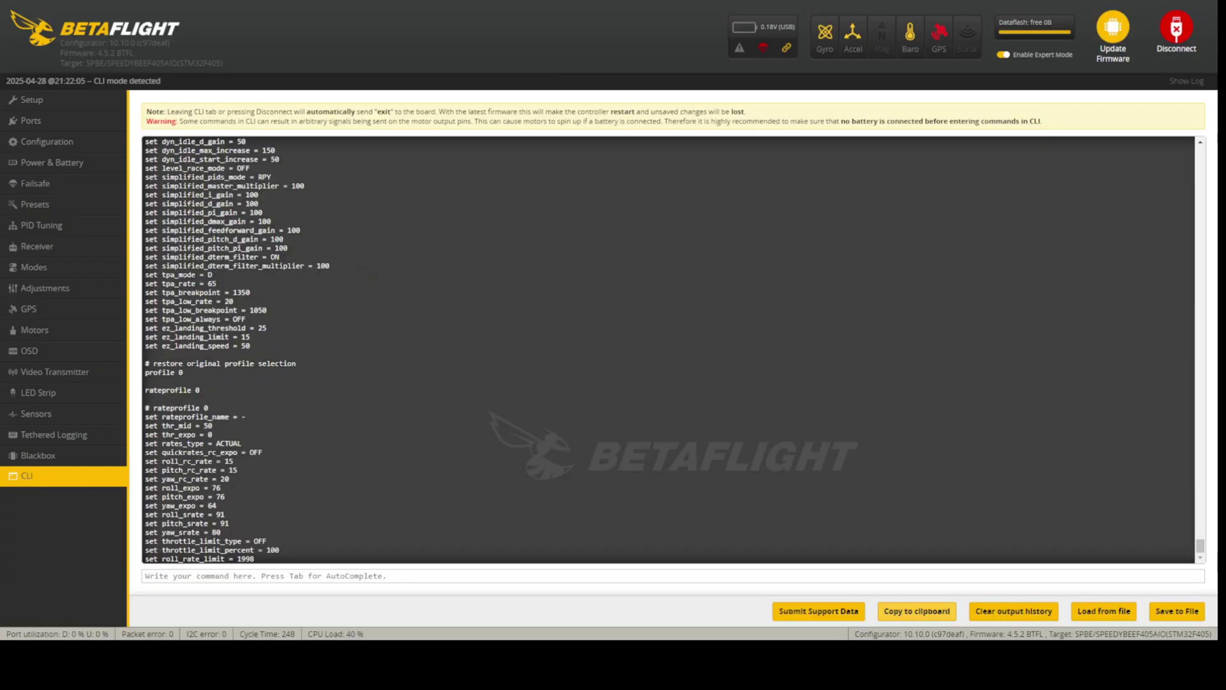
{"action": "left_click", "coordinate": [945, 614]}
{"action": "key", "text": "ctrl+a"}
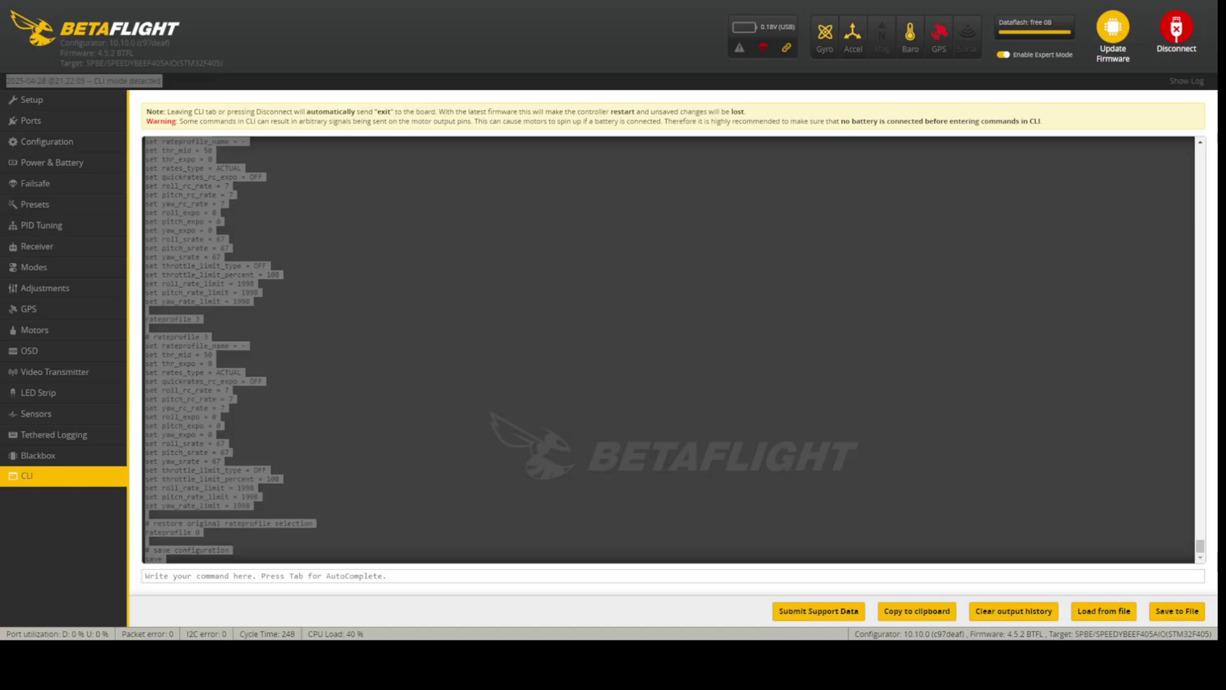
{"action": "left_click", "coordinate": [917, 612]}
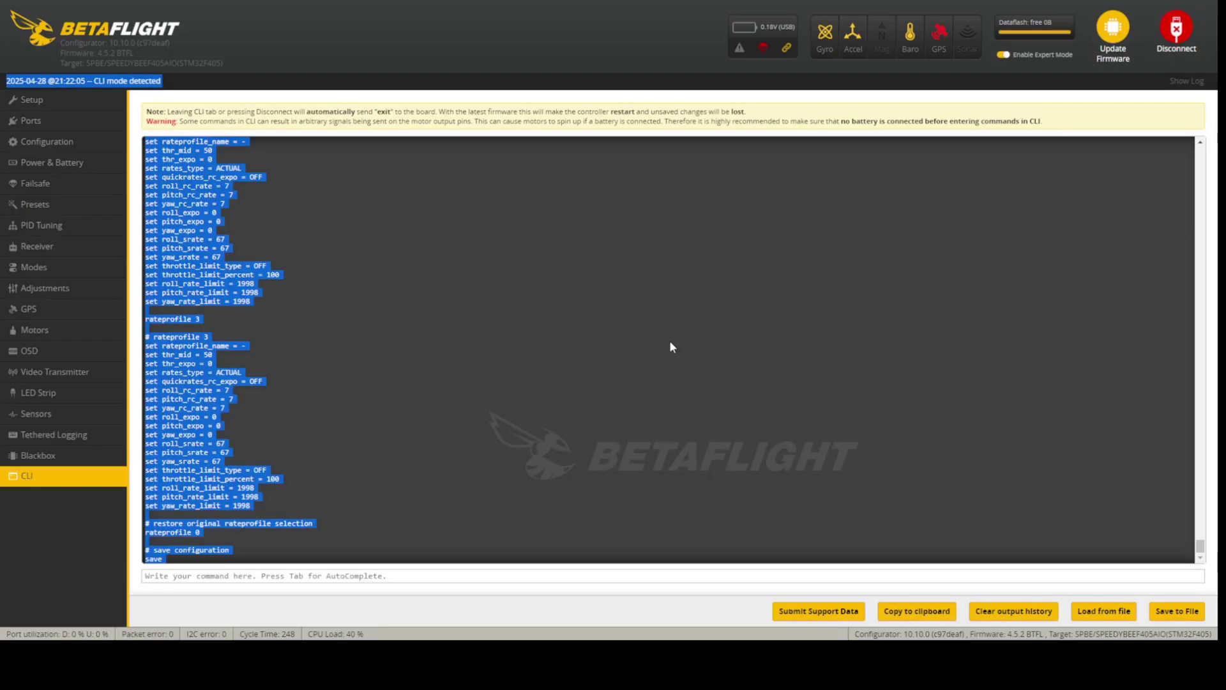
Add Magnetometers to the other options of the firmware build configuration for the SPEEDYBEEF405AIO target
{"action": "left_click", "coordinate": [1119, 52]}
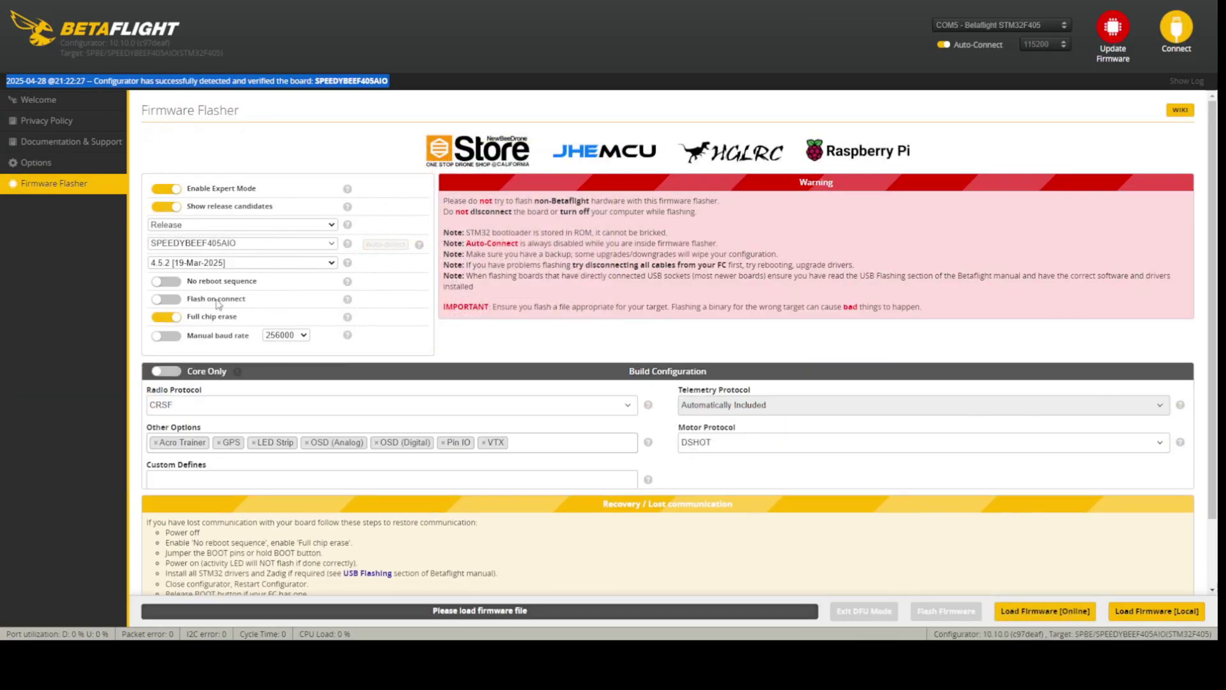
{"action": "scroll", "coordinate": [670, 398], "scroll_direction": "down", "scroll_amount": 2}
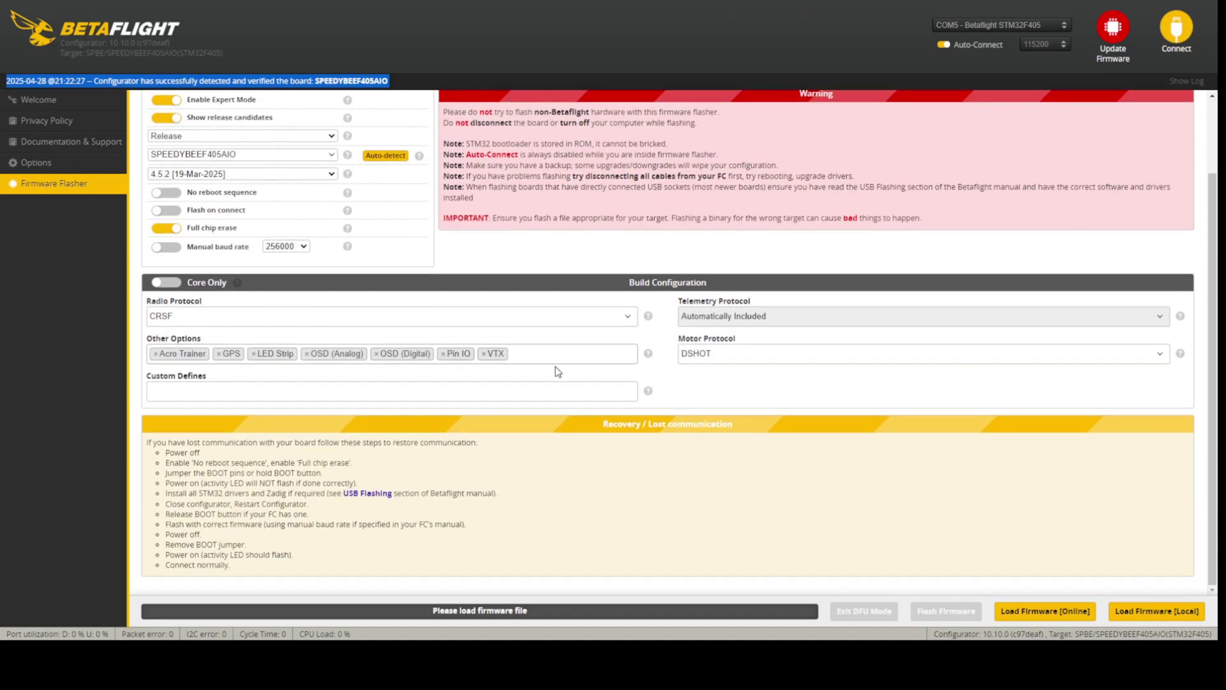
{"action": "left_click", "coordinate": [541, 355]}
{"action": "left_click_drag", "start_coordinate": [630, 396], "coordinate": [631, 436]}
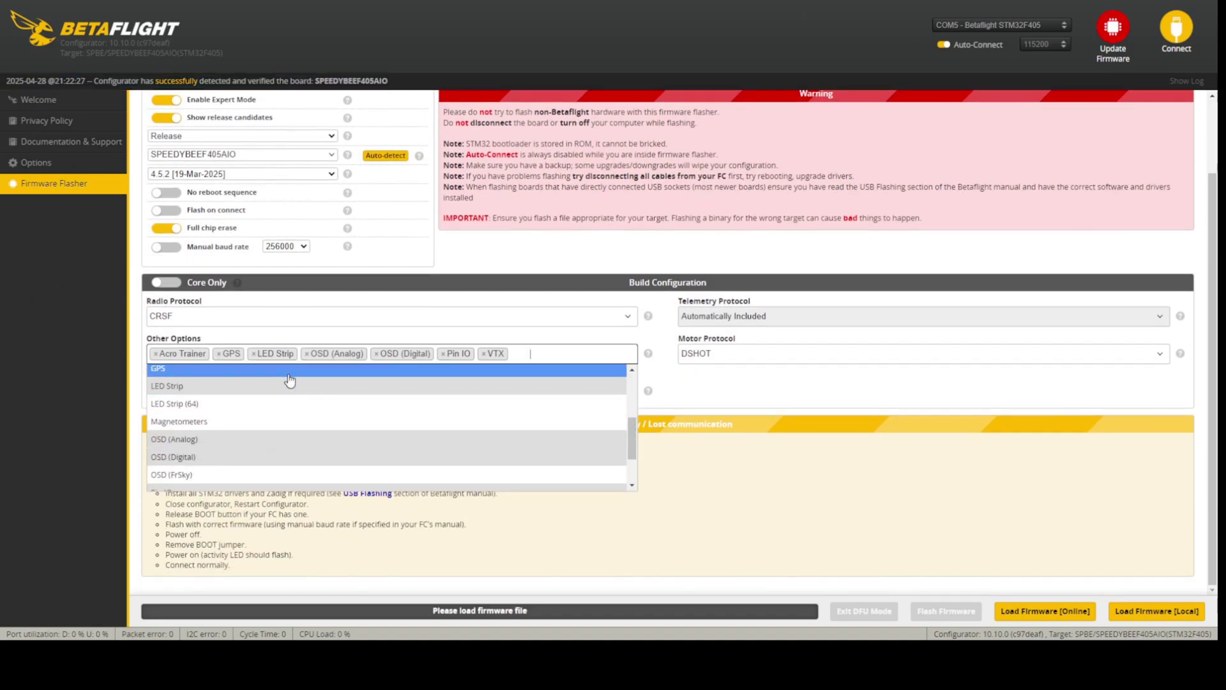
{"action": "left_click", "coordinate": [208, 420]}
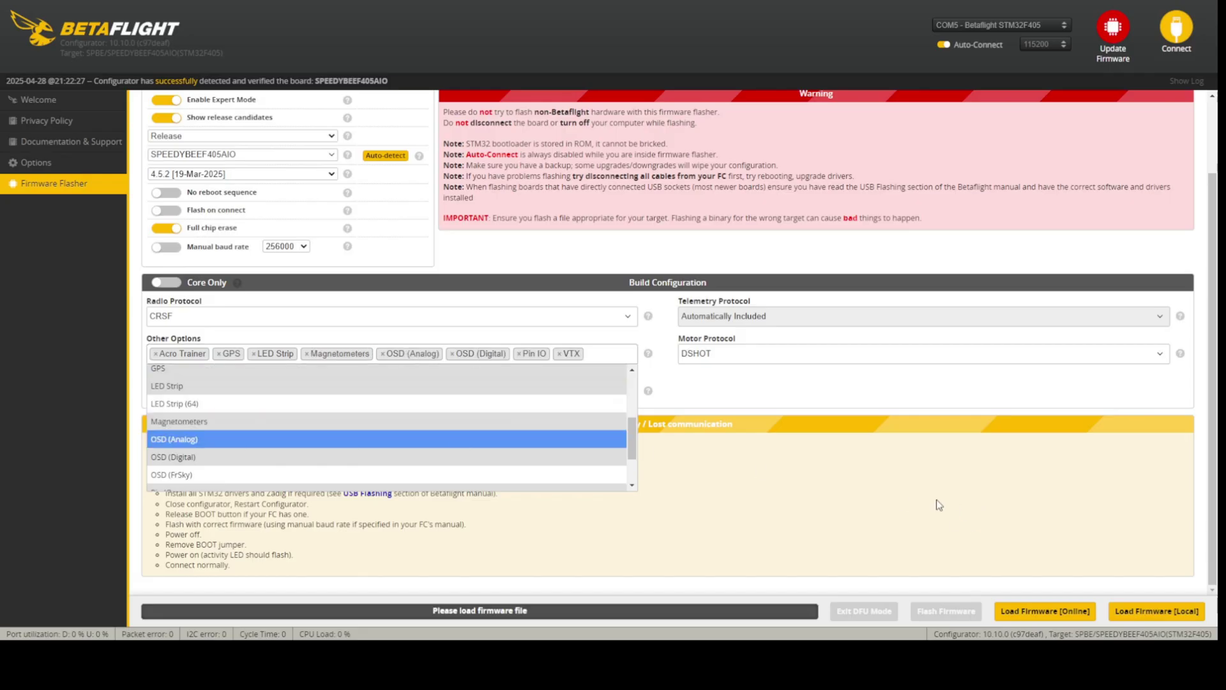
Load the 4.5.2 firmware build online and flash it without creating a backup, dismissing the configuration warning on reconnecting
{"action": "left_click", "coordinate": [1068, 615]}
{"action": "scroll", "coordinate": [554, 442], "scroll_direction": "down", "scroll_amount": 3}
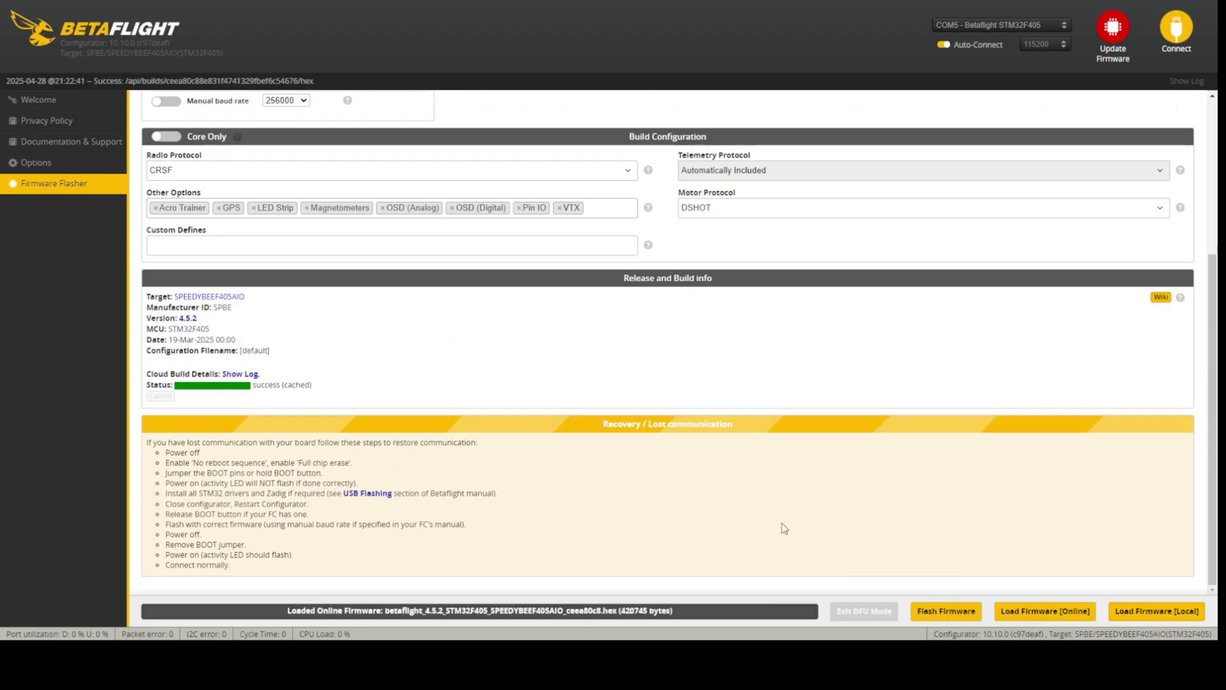
{"action": "left_click", "coordinate": [957, 612]}
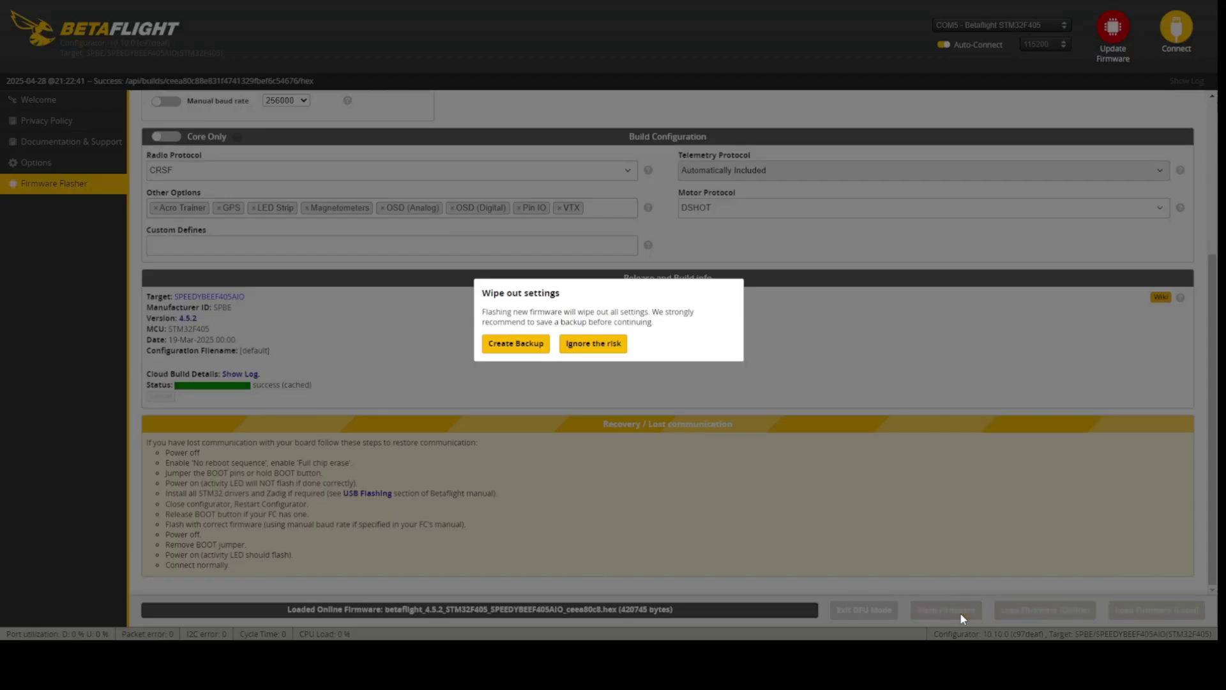
{"action": "left_click", "coordinate": [592, 344]}
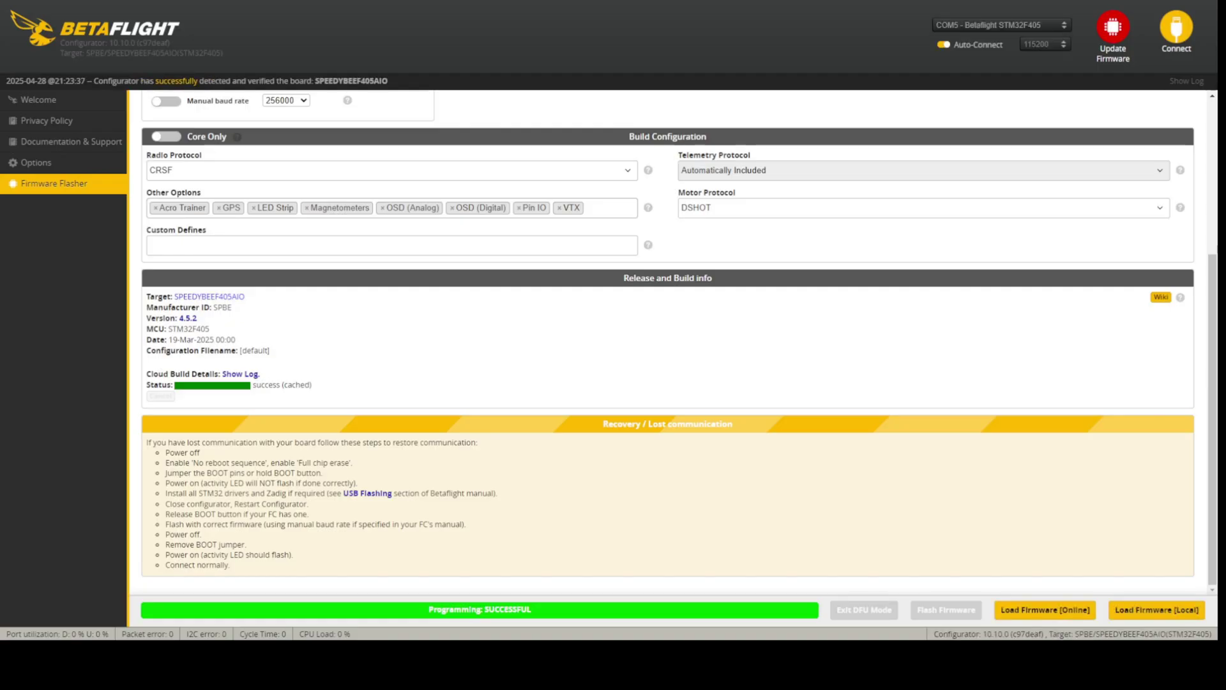
{"action": "scroll", "coordinate": [678, 342], "scroll_direction": "up", "scroll_amount": 2}
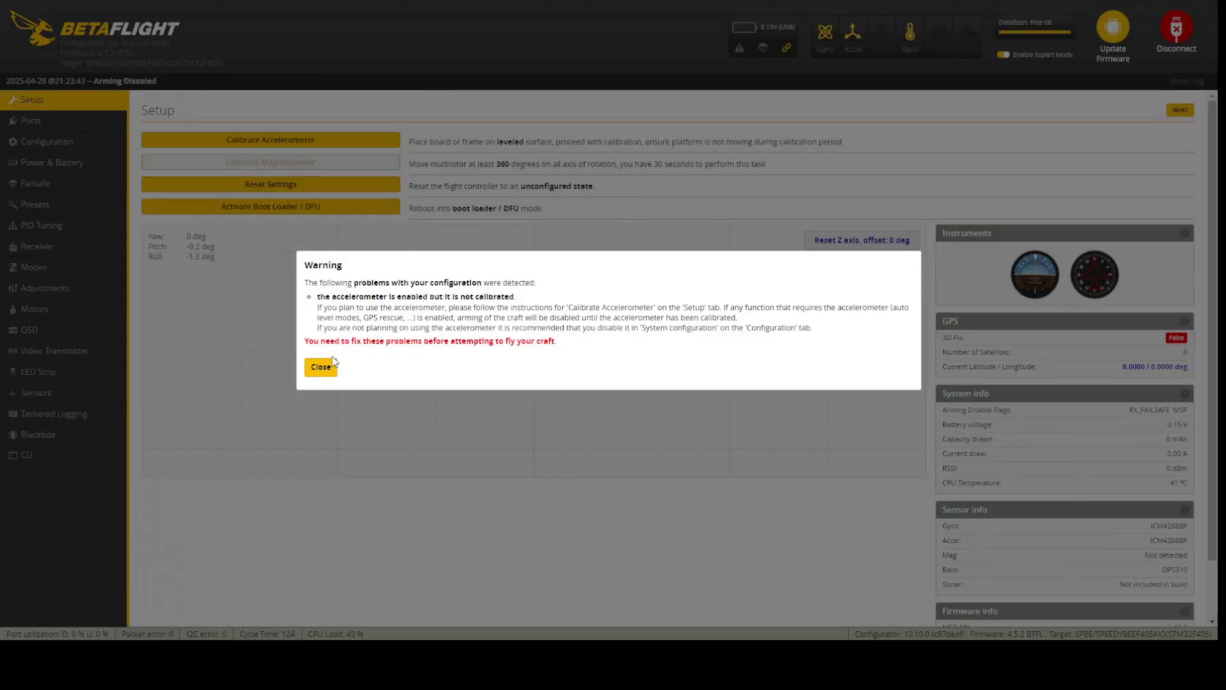
{"action": "left_click", "coordinate": [321, 366]}
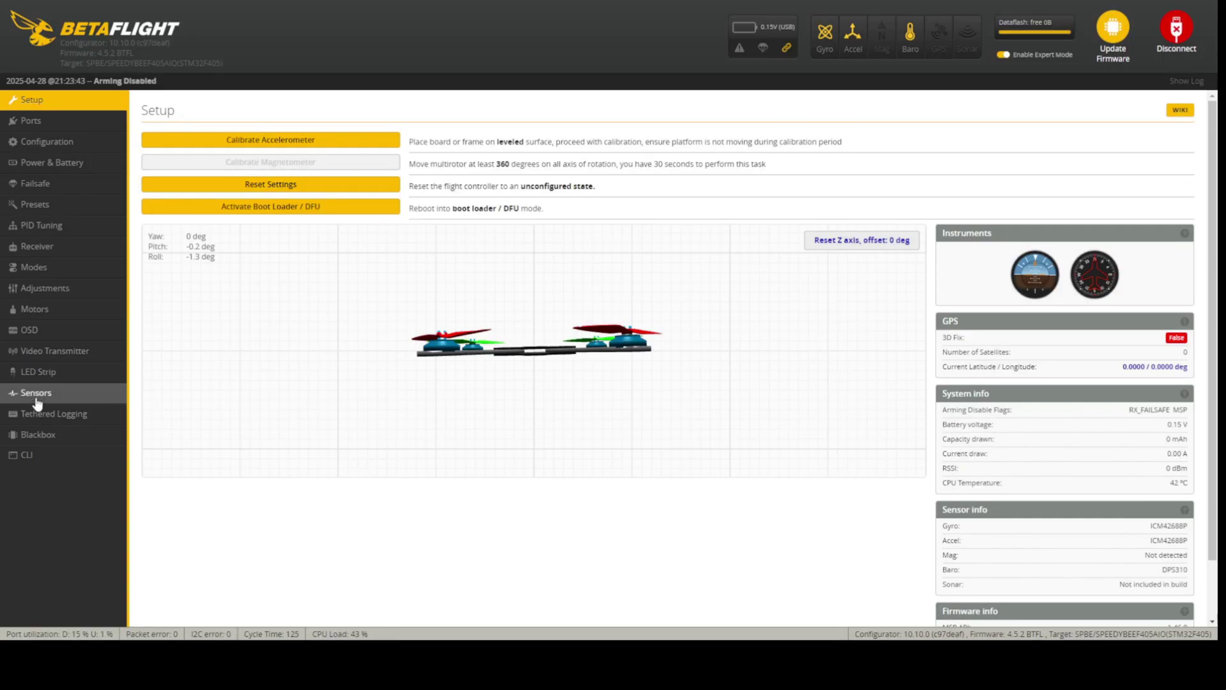
Restore the copied configuration dump through the command line and check the magnetometer setting in the system configuration
{"action": "left_click", "coordinate": [46, 454]}
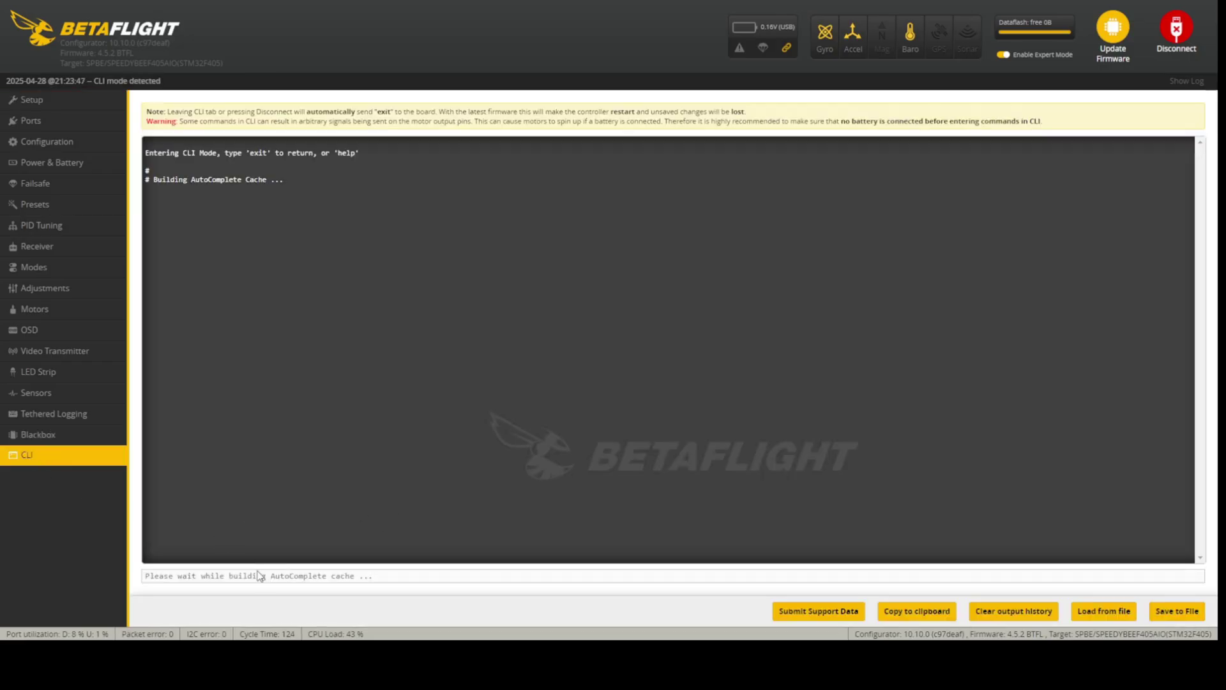
{"action": "key", "text": "ctrl+v"}
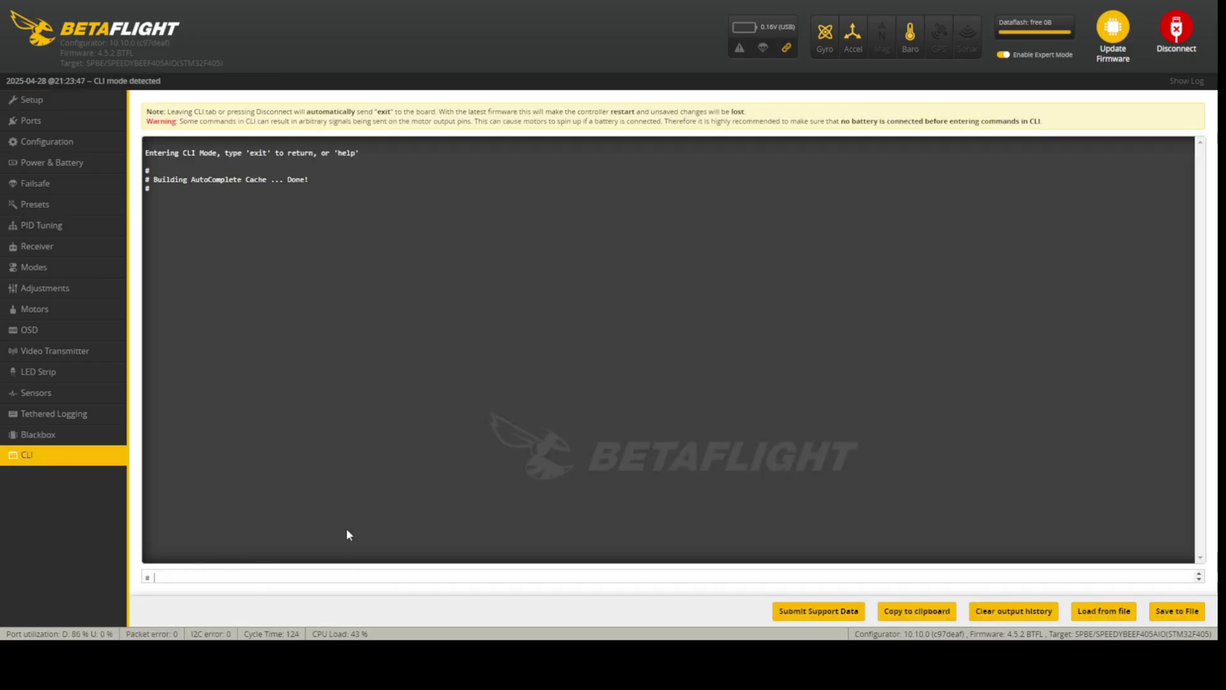
{"action": "key", "text": "Return"}
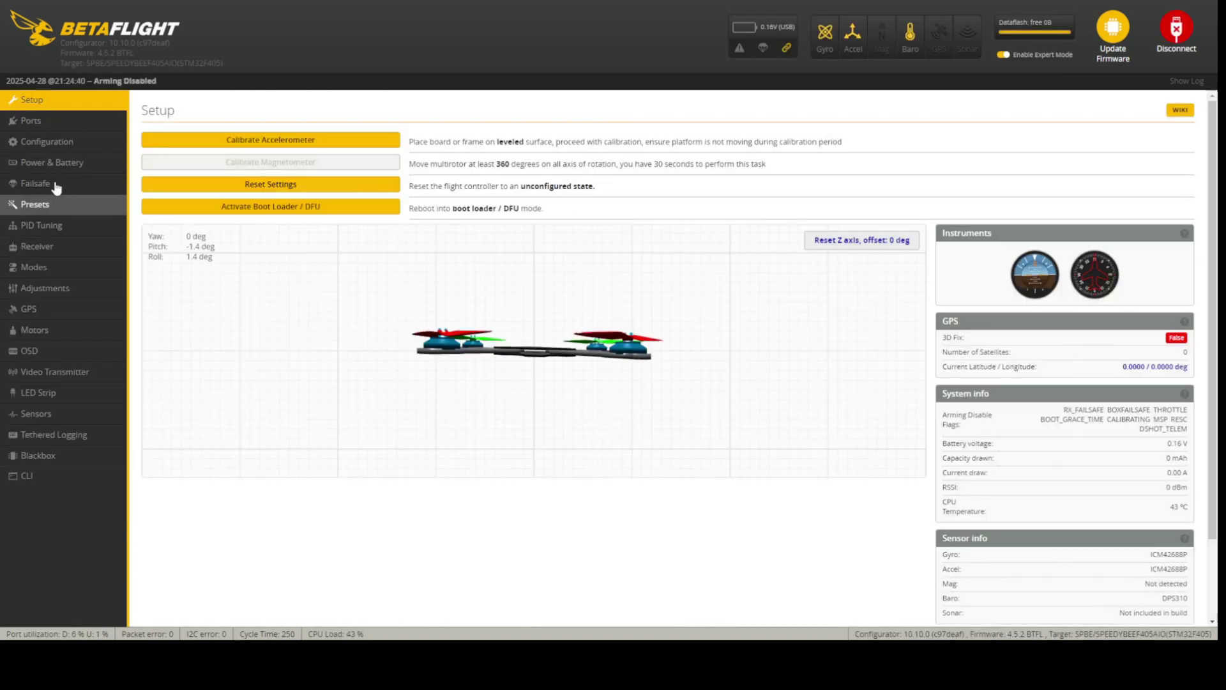
{"action": "left_click", "coordinate": [51, 142]}
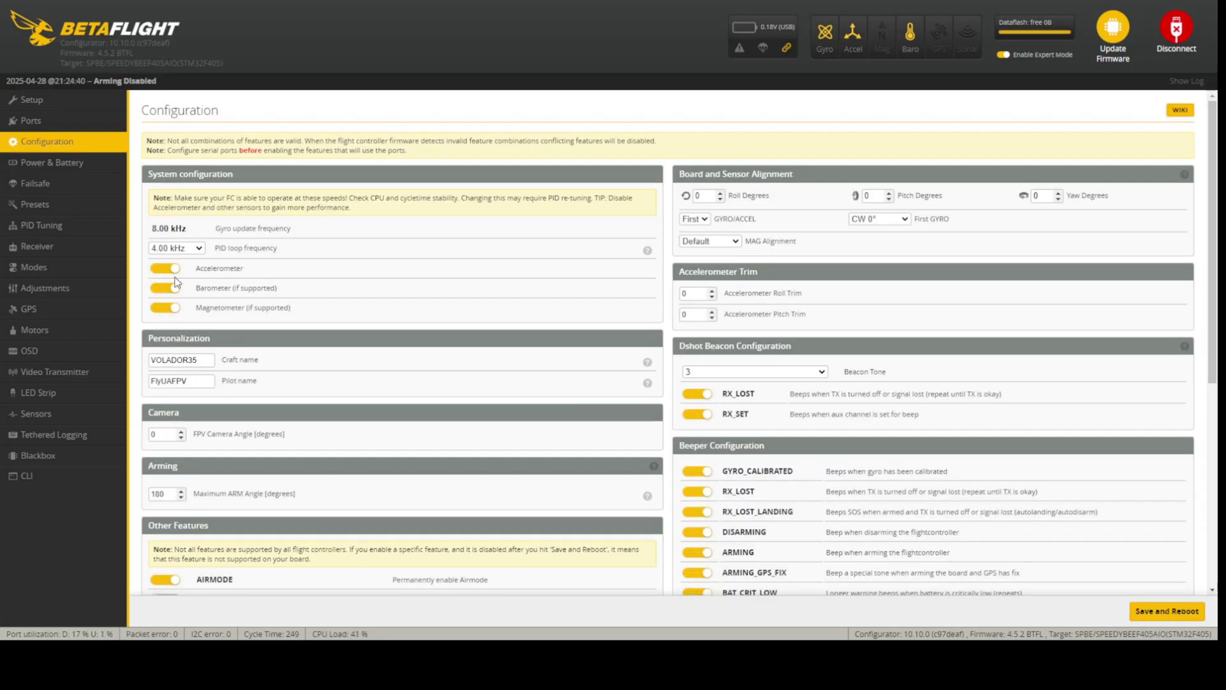